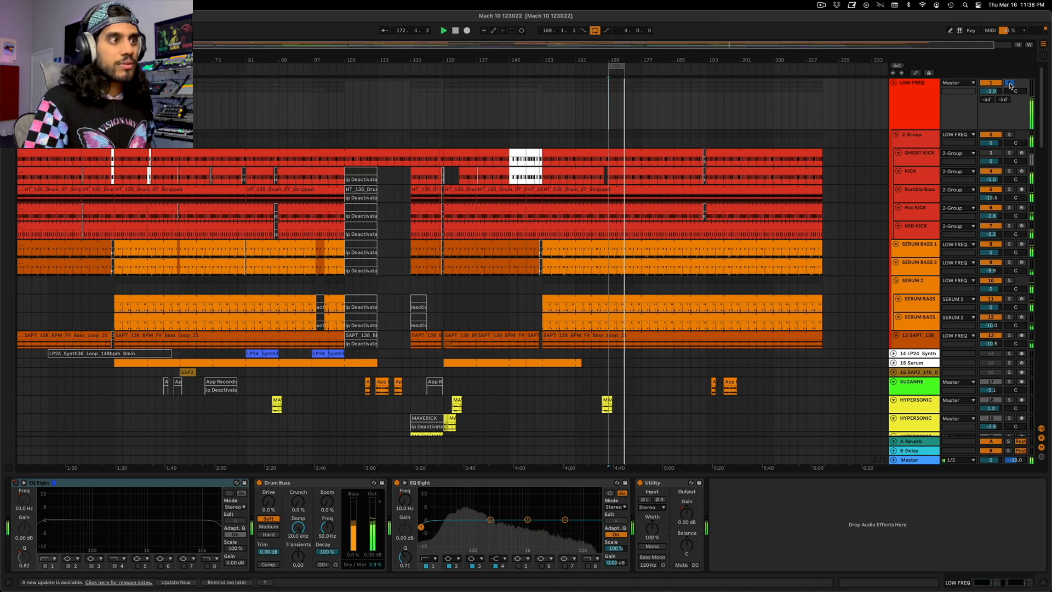
# Stop playback and select the low-frequency tracks from 2 Group down to the SAPT_138 bass loop.
pyautogui.press('space')
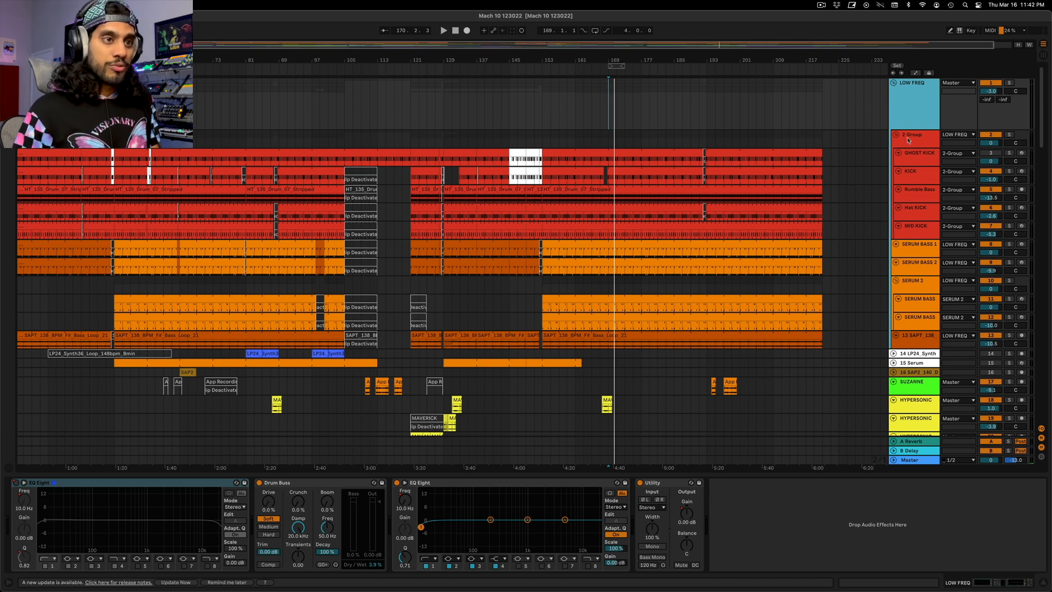
pyautogui.click(909, 143)
pyautogui.click(914, 335)
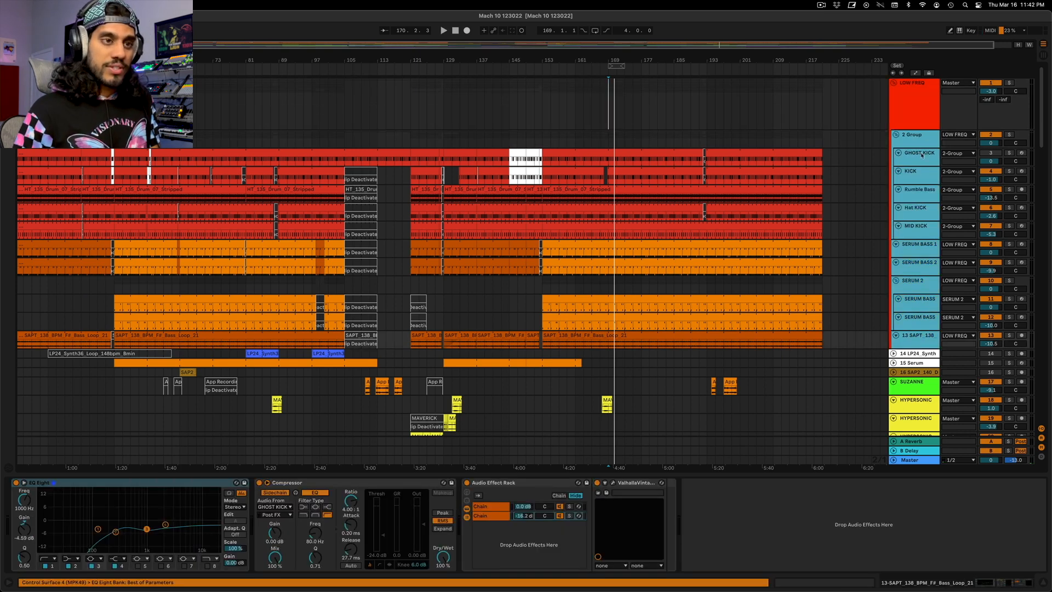
# Solo the KICK track, play it back and select its SPSU_F_Kick_01 sampler to examine the kick sound.
pyautogui.click(926, 182)
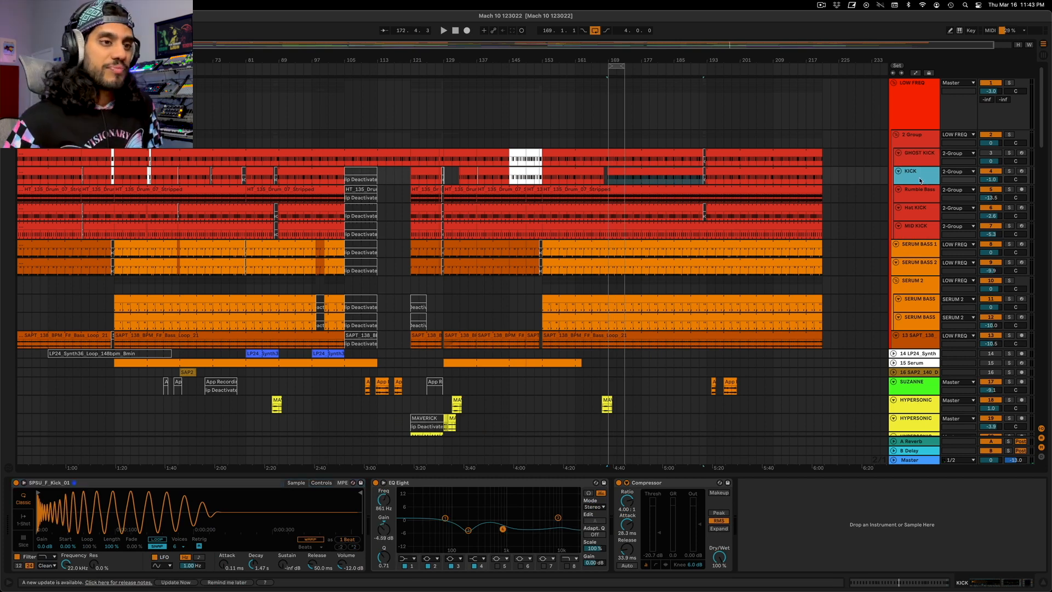
pyautogui.click(1010, 171)
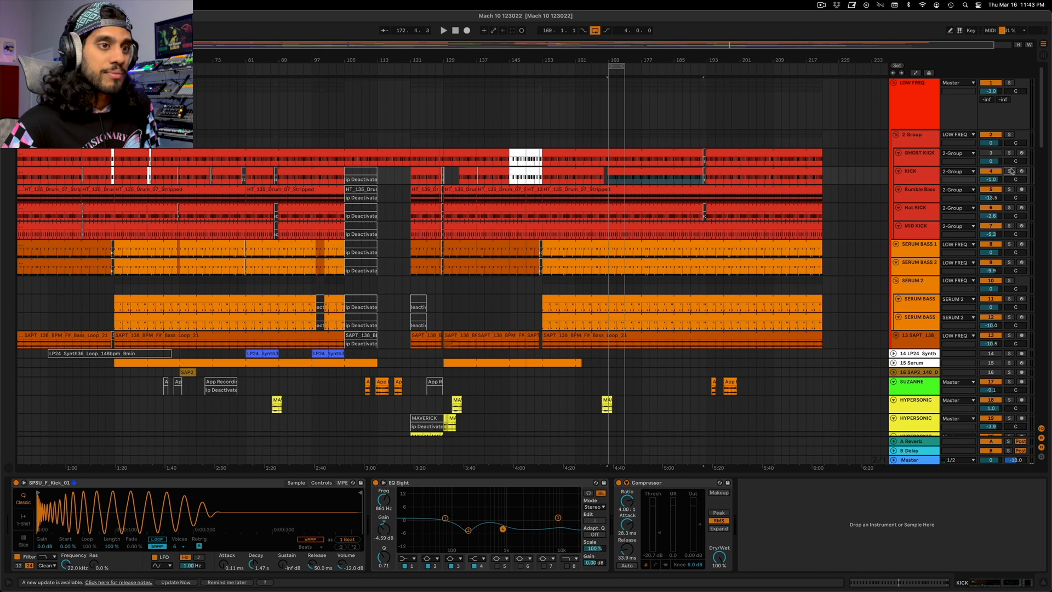
pyautogui.click(920, 175)
pyautogui.press('space')
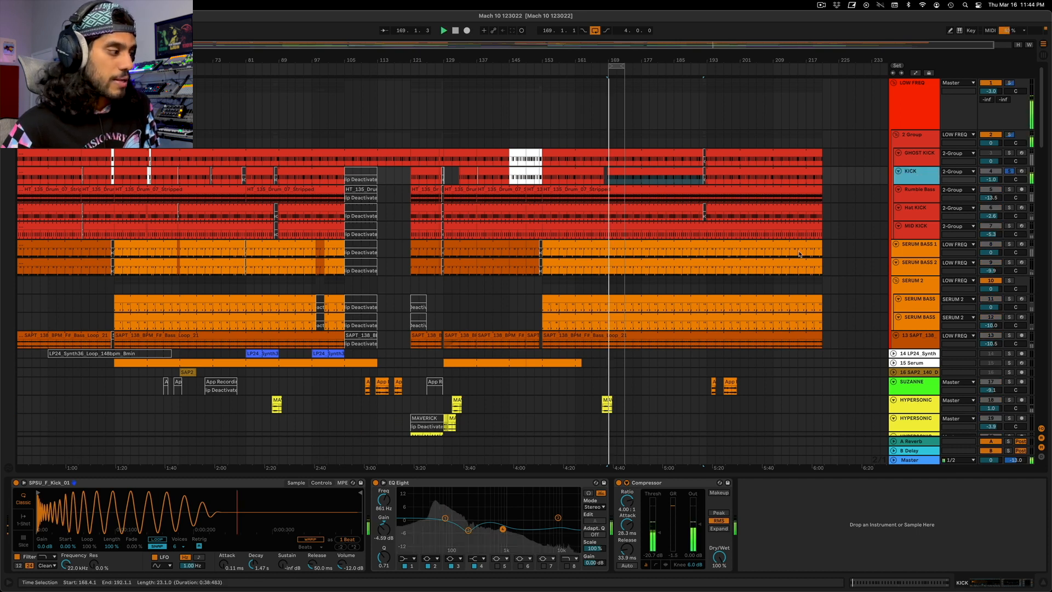
pyautogui.click(174, 483)
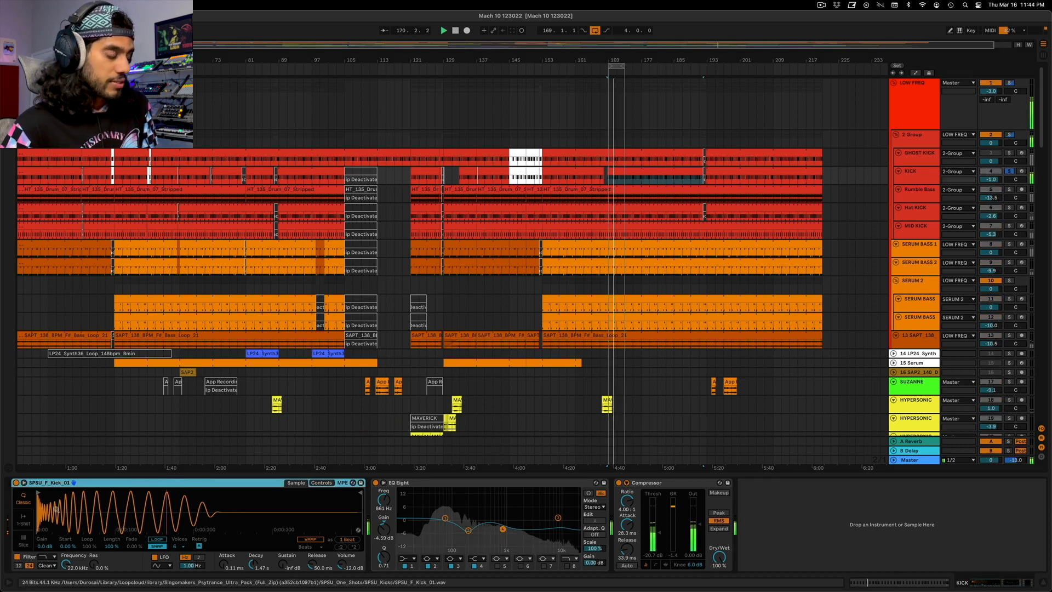
# Compare the kick with and without EQ Eight bands 2 and 4 by bypassing and re-enabling each one.
pyautogui.click(468, 530)
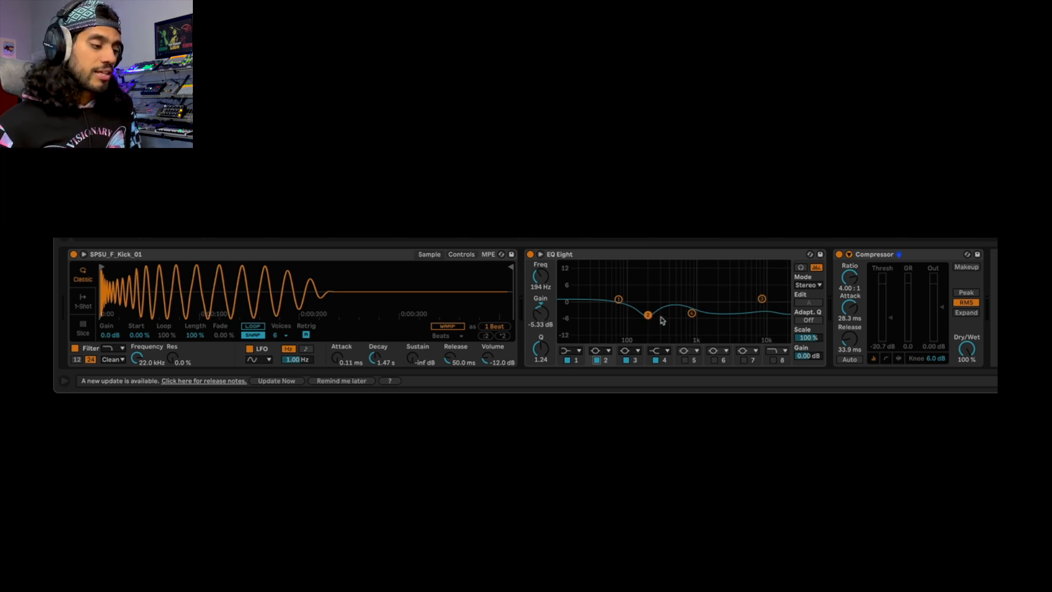
pyautogui.click(596, 360)
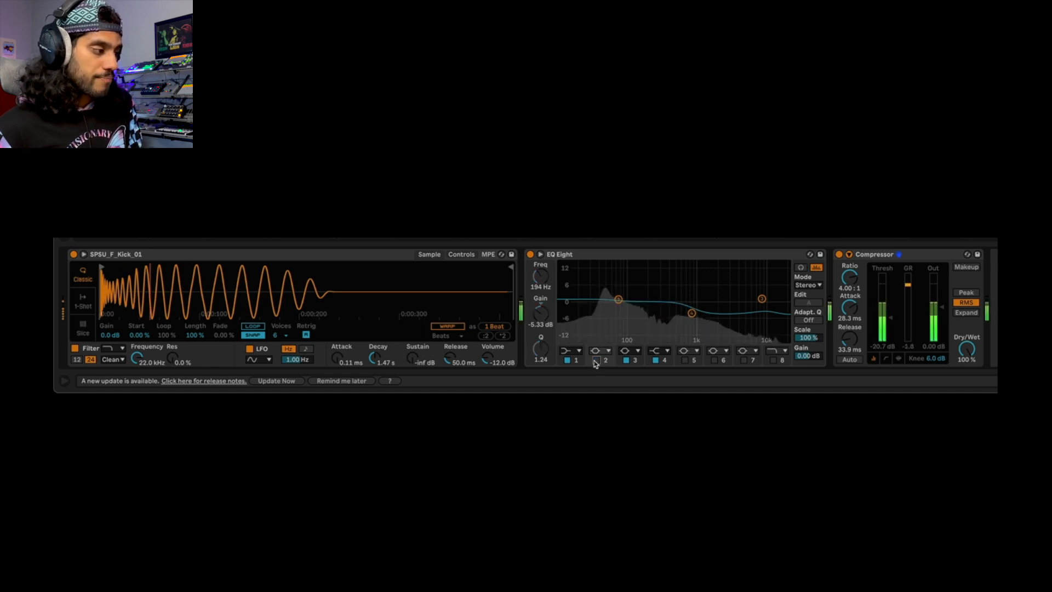
pyautogui.click(596, 360)
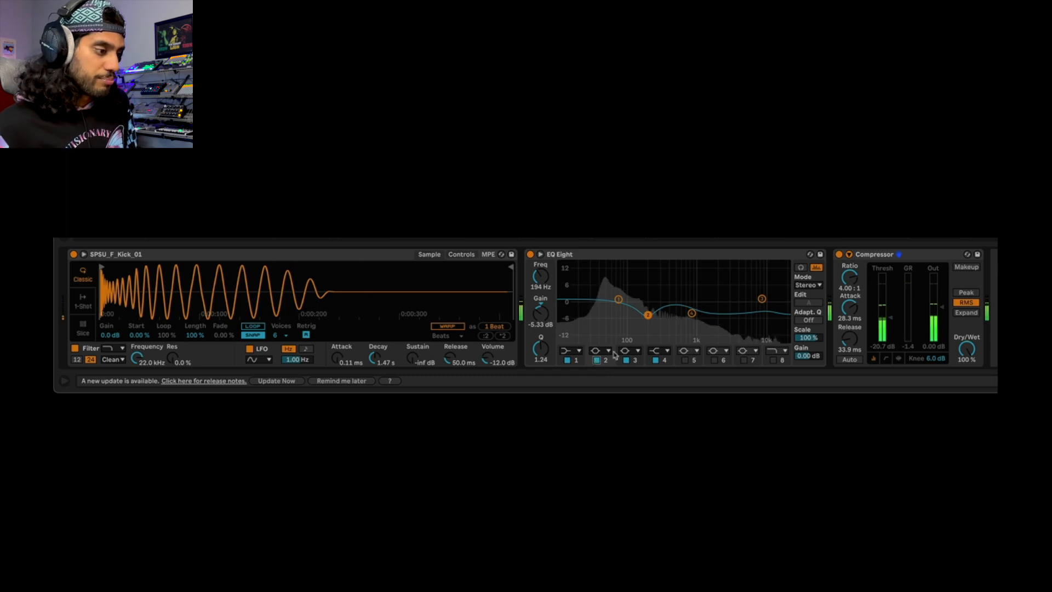
pyautogui.click(691, 313)
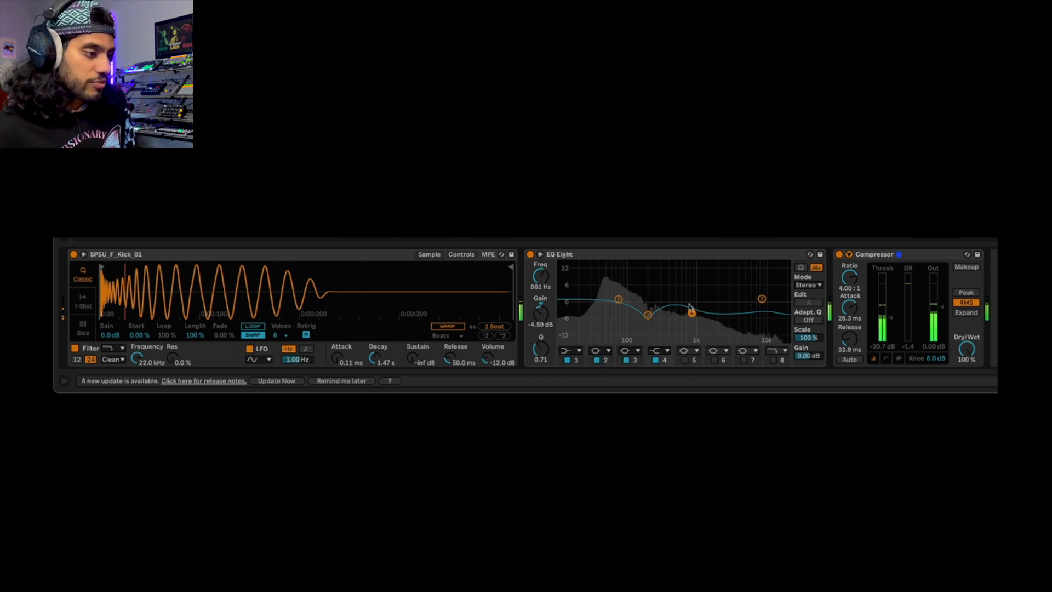
pyautogui.click(656, 360)
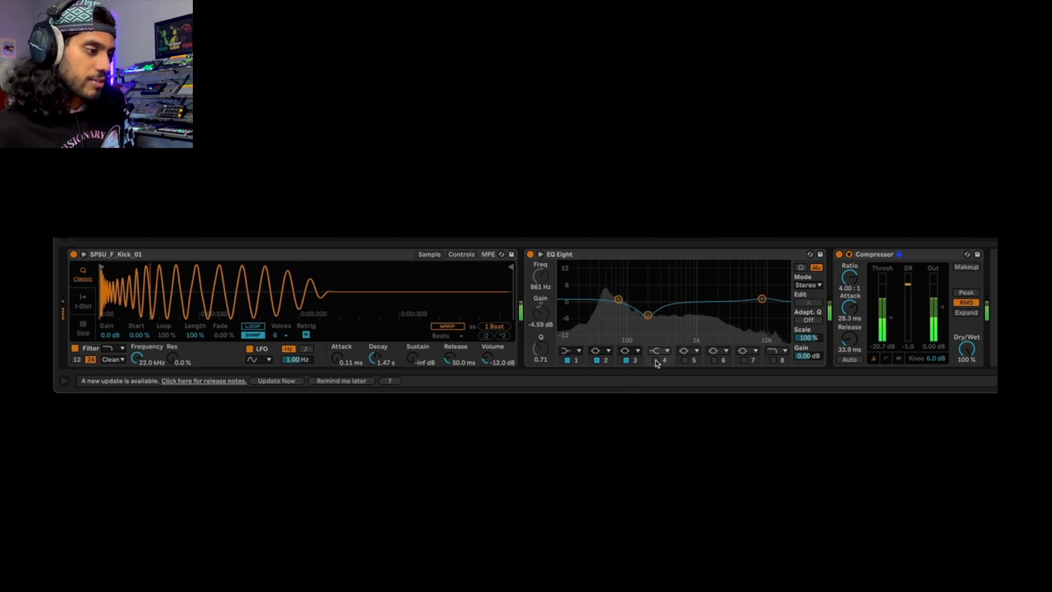
pyautogui.click(657, 360)
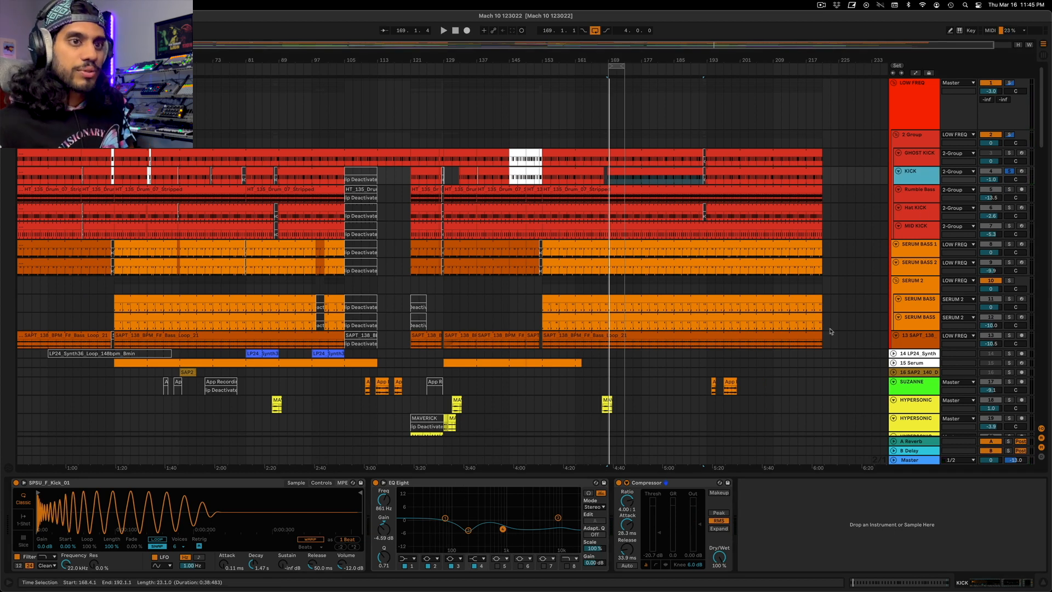
# Audition the Hat KICK track soloed, compare it with the KICK alone and both together, and clear their solos.
pyautogui.click(1009, 208)
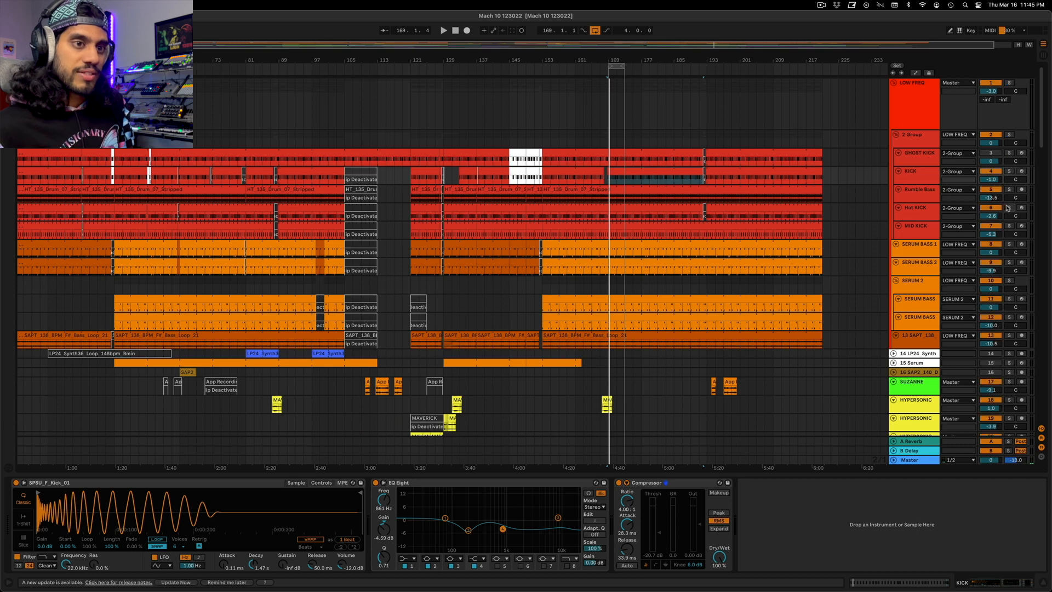
pyautogui.click(924, 217)
pyautogui.press('space')
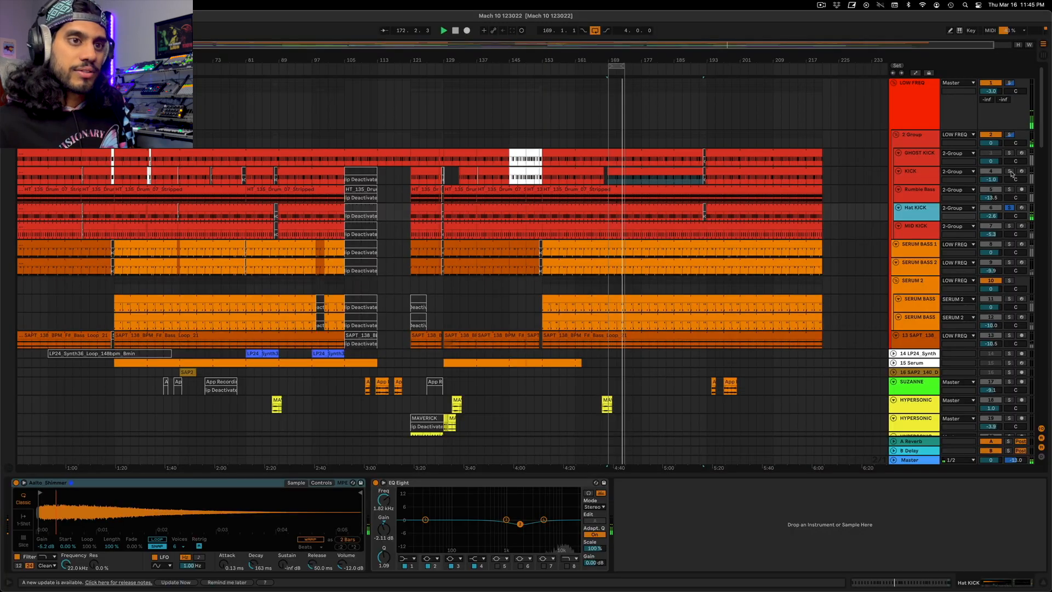
pyautogui.keyDown('super'); pyautogui.click(1010, 172); pyautogui.keyUp('super')
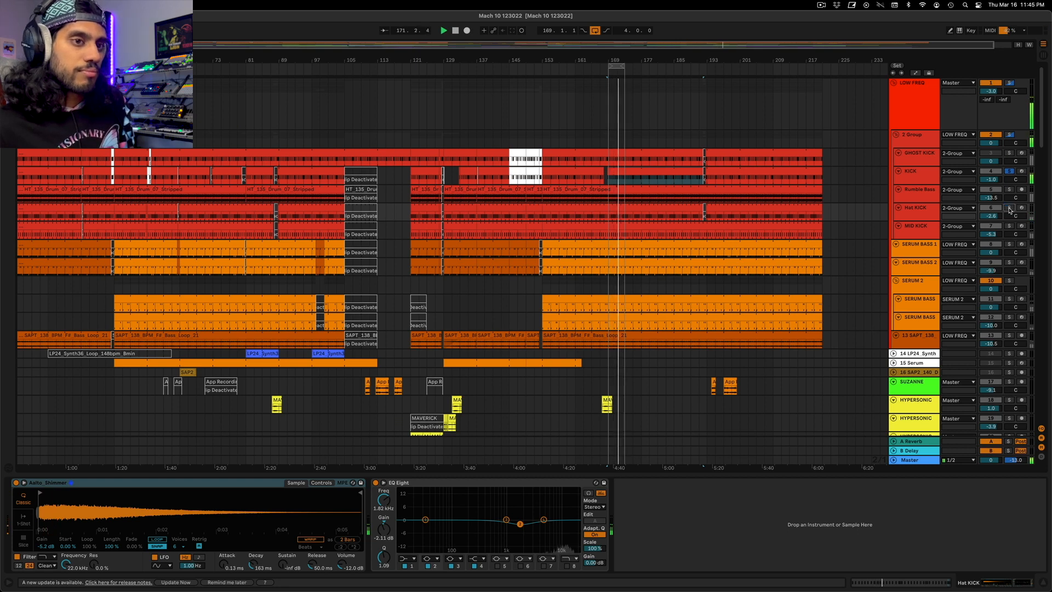
pyautogui.keyDown('super'); pyautogui.click(1010, 210); pyautogui.keyUp('super')
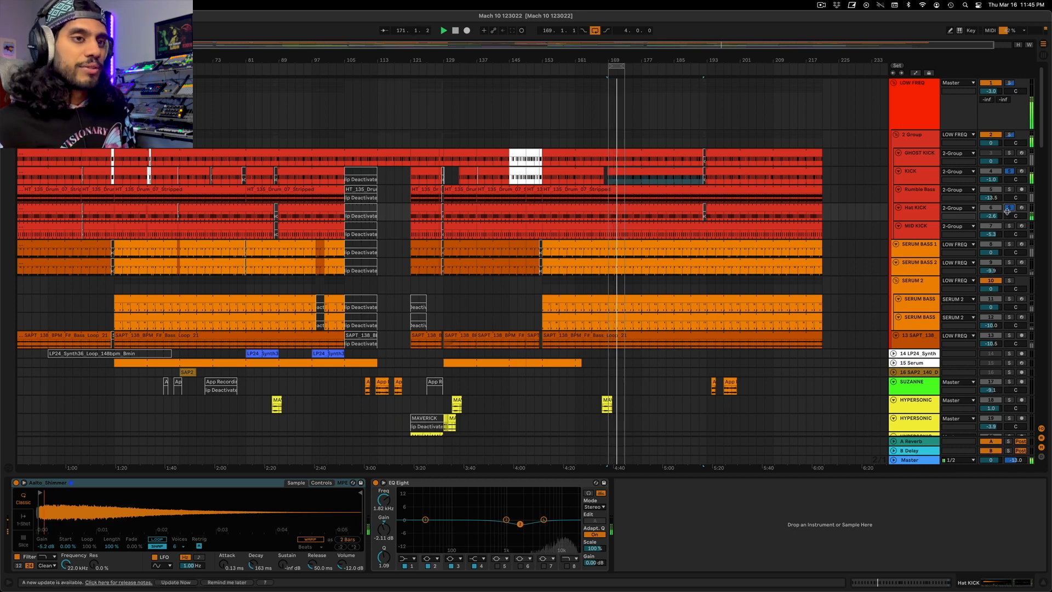
pyautogui.click(1007, 174)
pyautogui.click(1009, 208)
# Inspect the MID KICK track's transient sampler and play the track soloed, comparing it against the KICK.
pyautogui.click(914, 232)
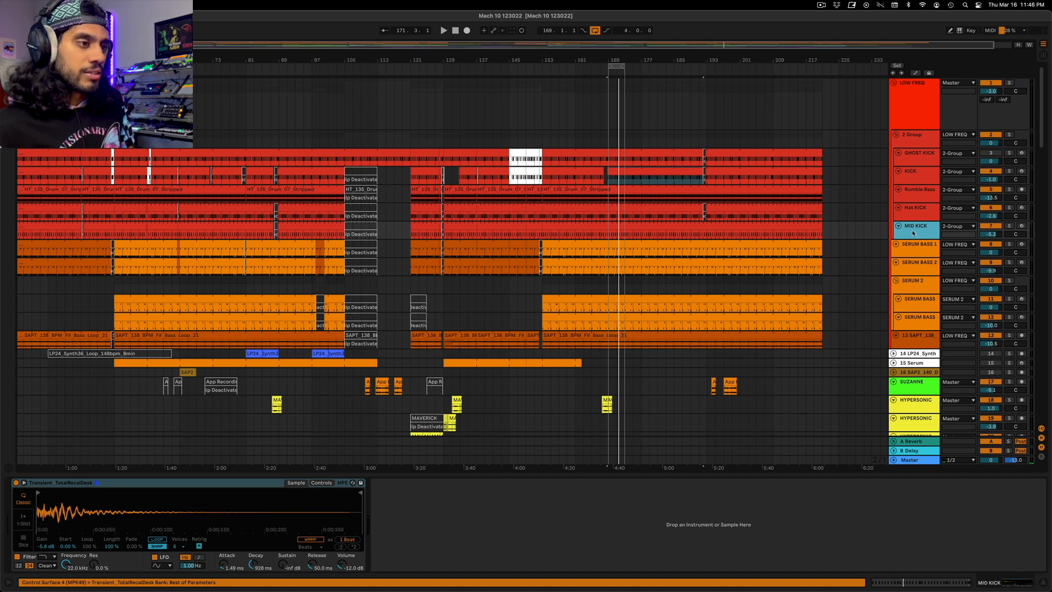
pyautogui.doubleClick(913, 233)
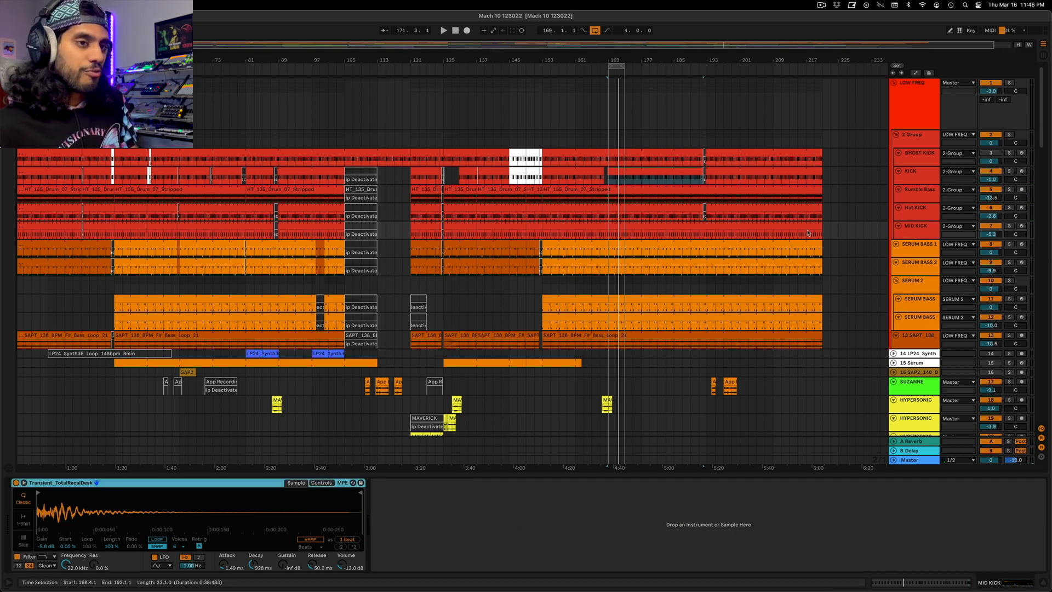
pyautogui.press('space')
pyautogui.click(1009, 226)
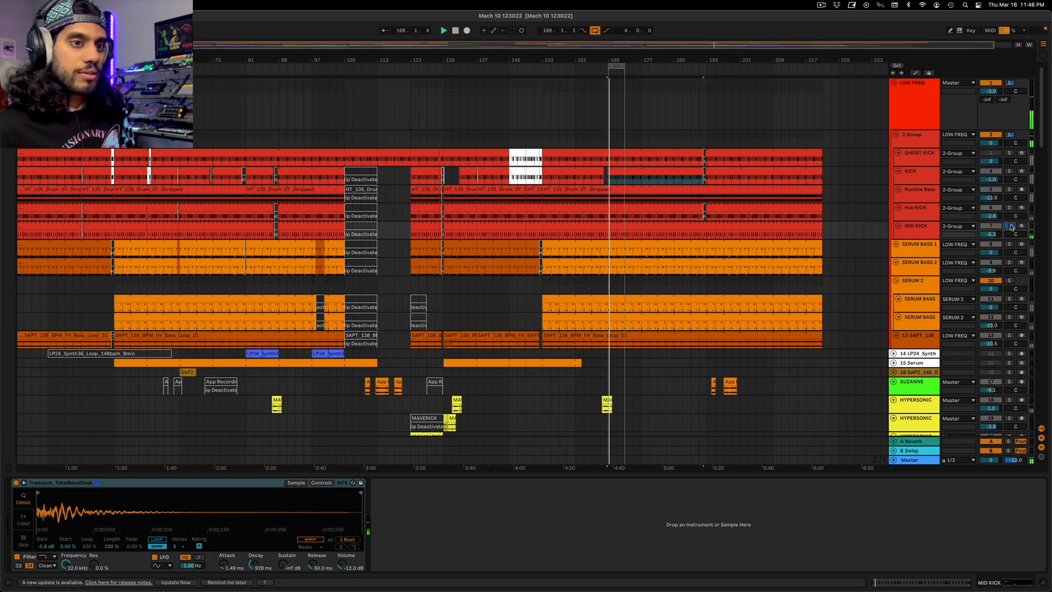
pyautogui.click(1009, 171)
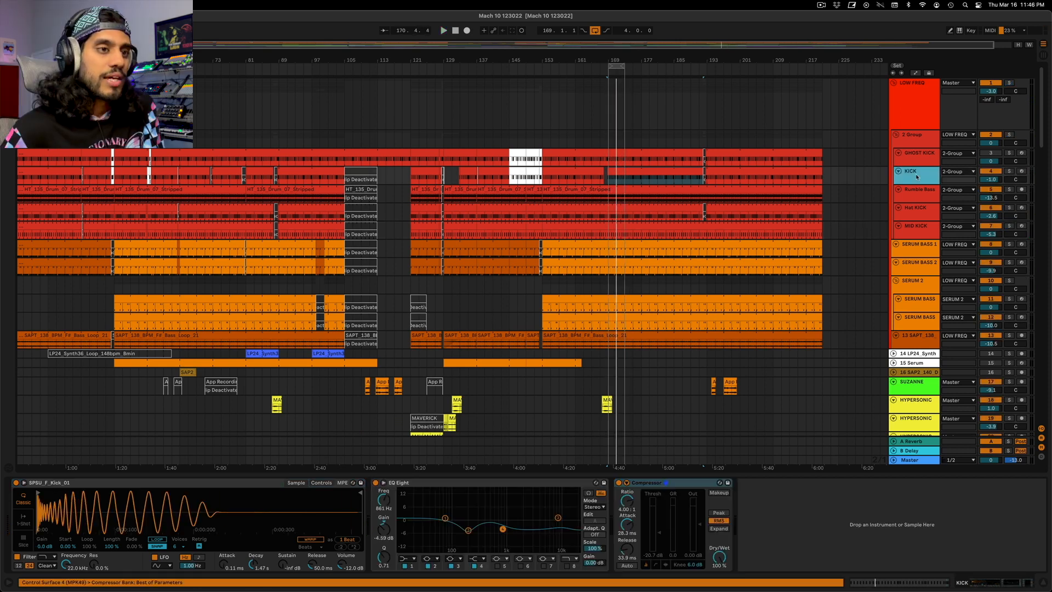
# Inspect the GHOST KICK track's device chain and show the track delay settings in the arrangement.
pyautogui.click(918, 156)
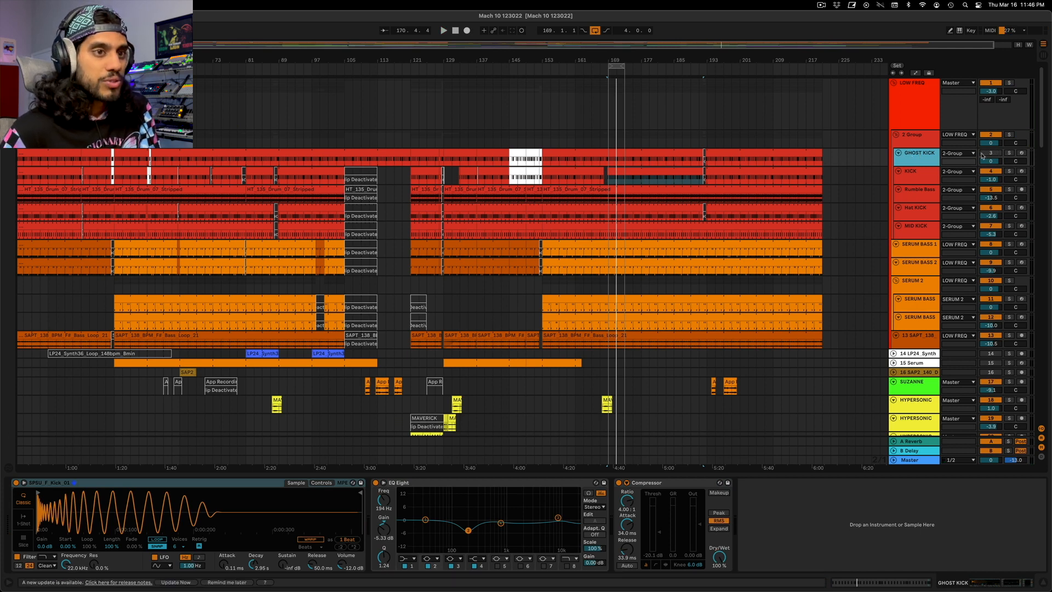
pyautogui.click(1042, 457)
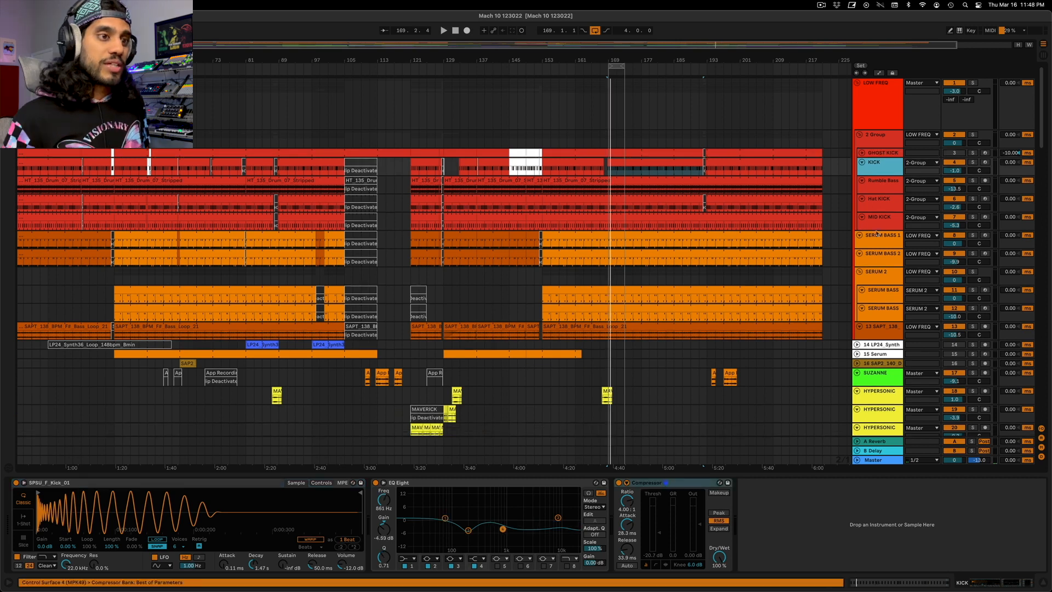
# Play the 2 Group kick bus and compare its sound with Drum Buss bypassed and re-enabled.
pyautogui.click(884, 145)
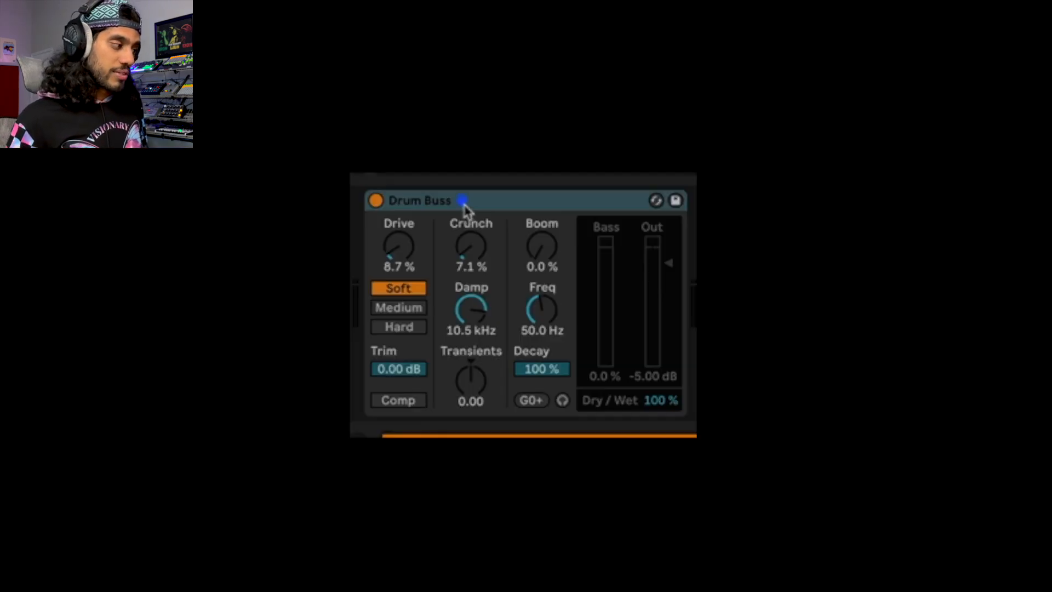
pyautogui.click(51, 484)
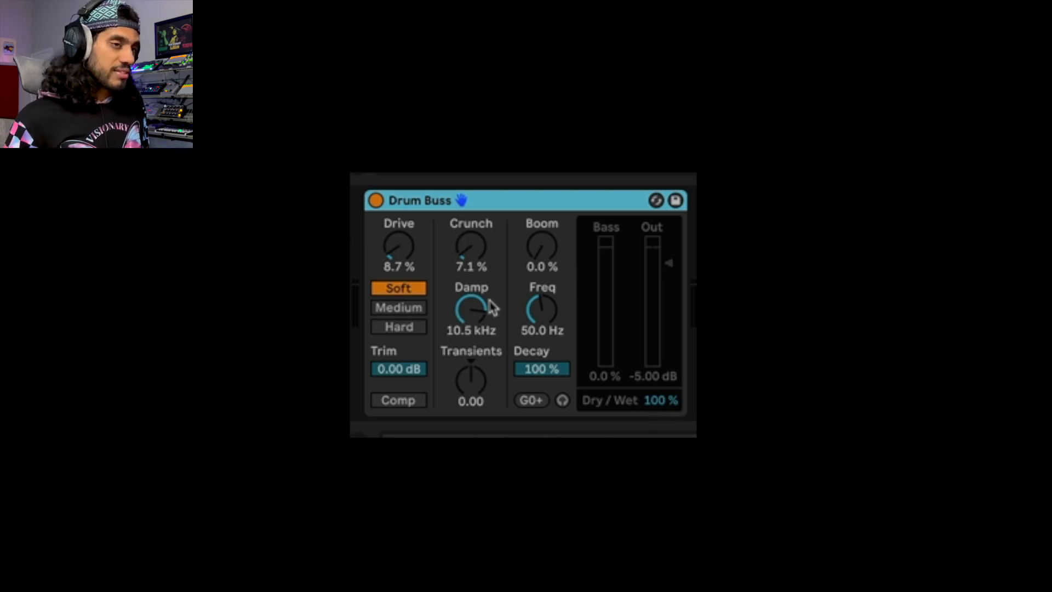
pyautogui.click(462, 201)
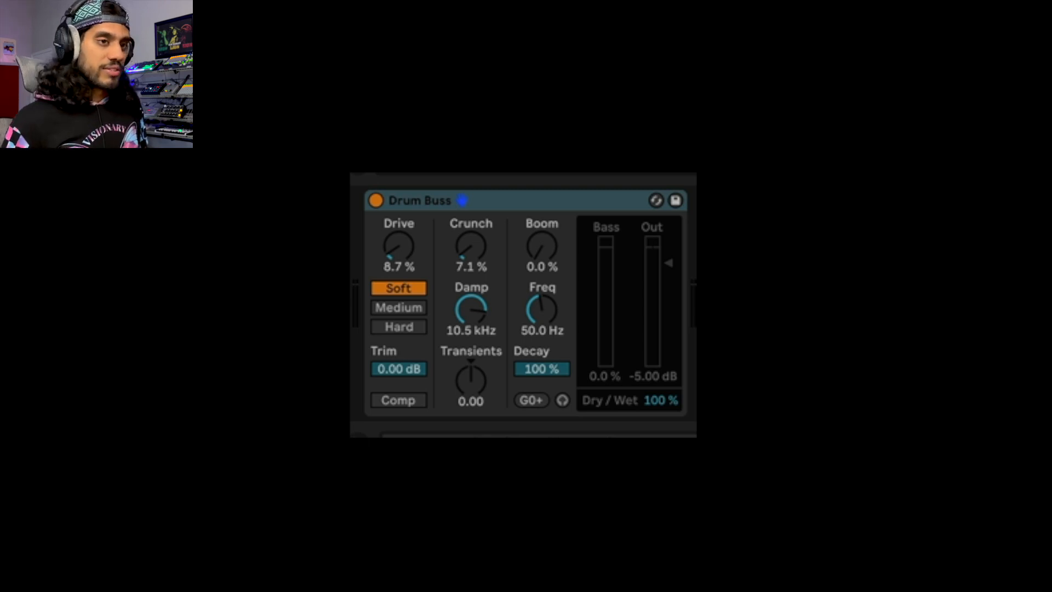
pyautogui.press('space')
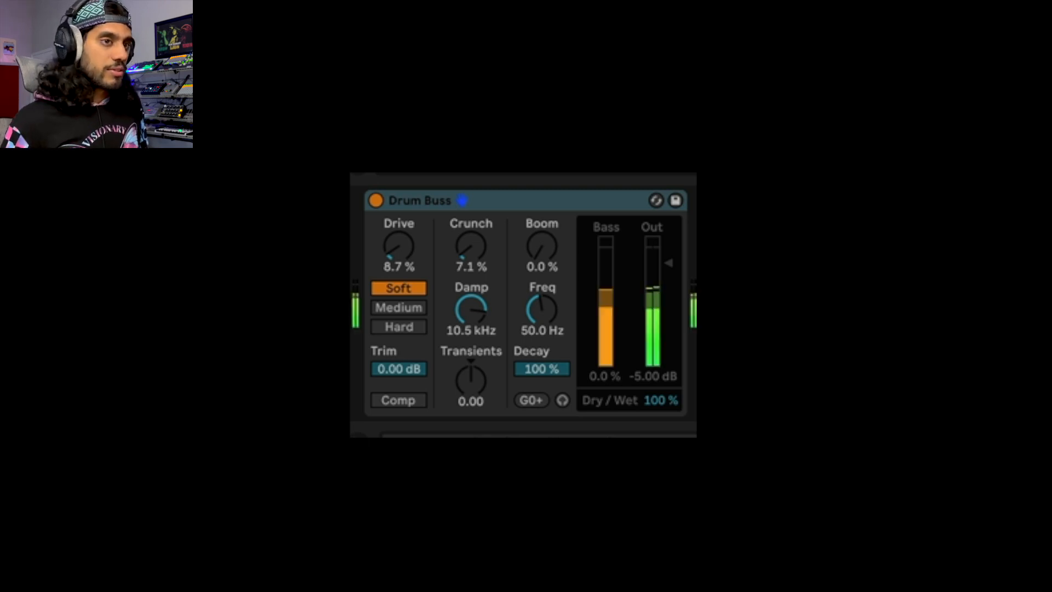
pyautogui.click(376, 201)
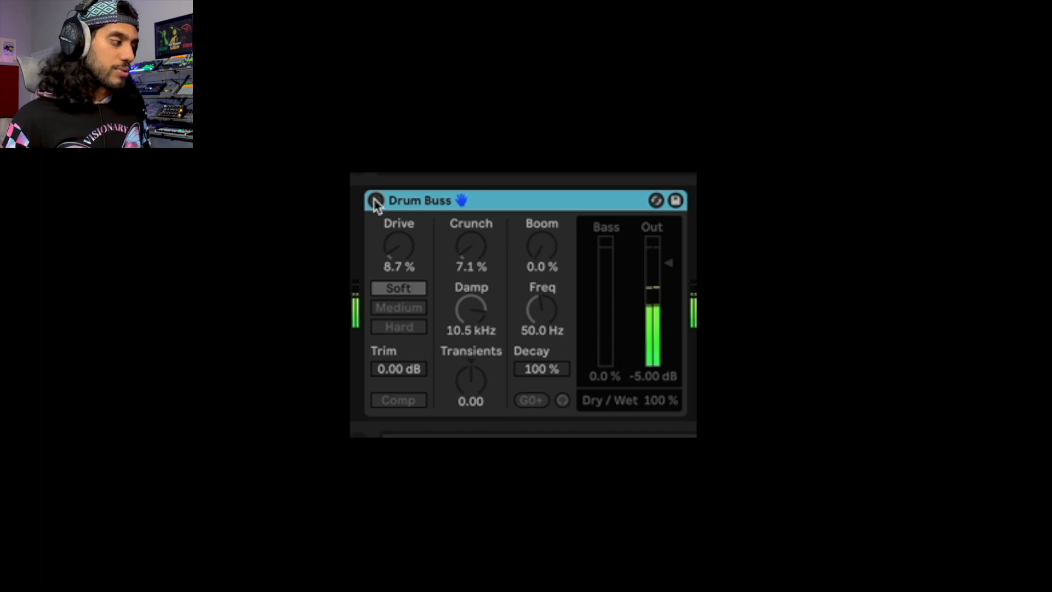
pyautogui.click(375, 201)
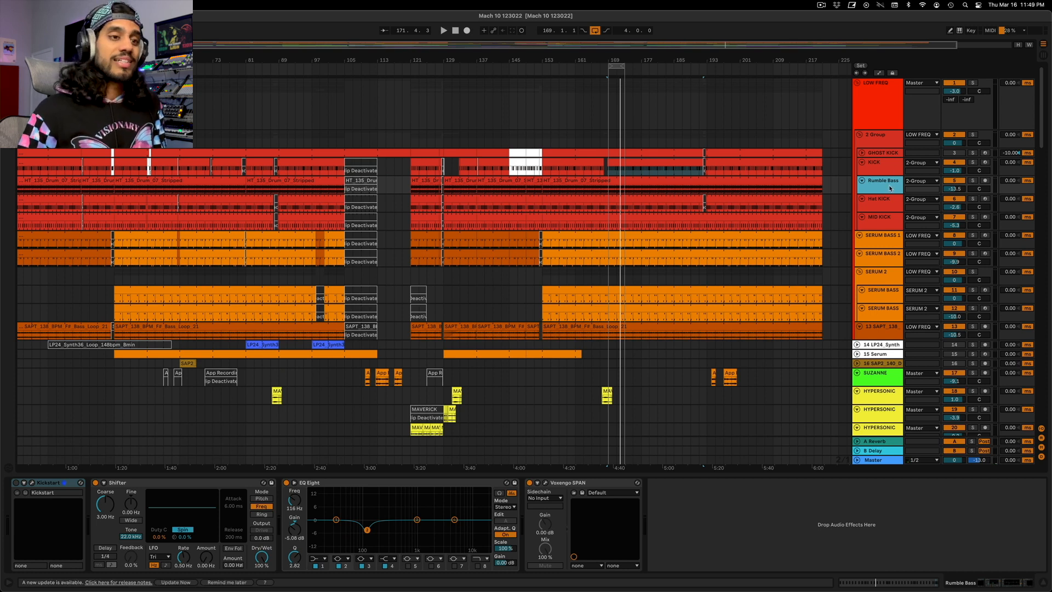
# Solo SERUM BASS 1 and SERUM BASS 2 together and play them, with SERUM BASS 1's devices shown.
pyautogui.click(880, 239)
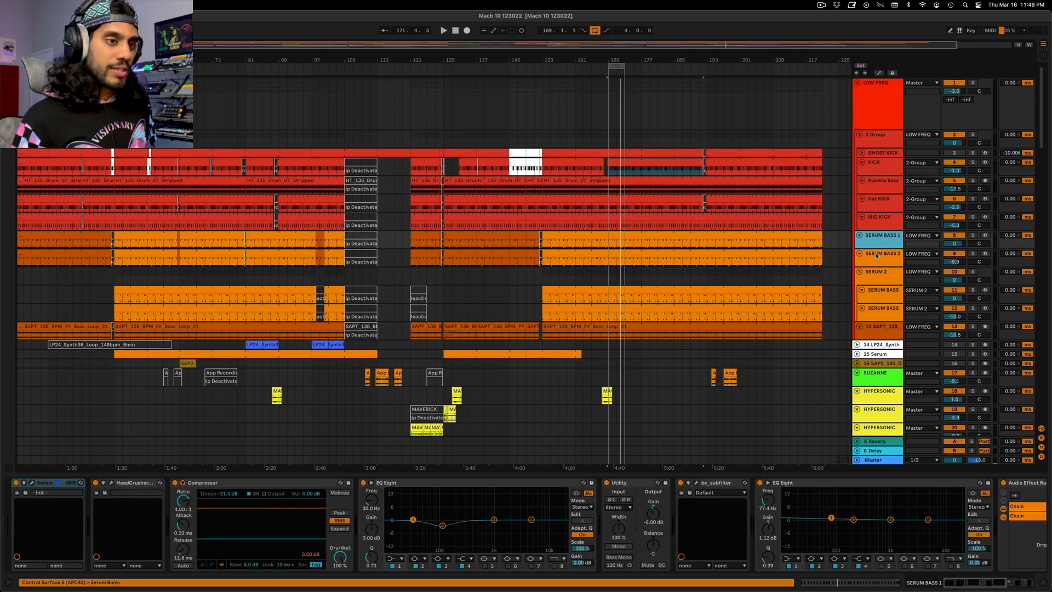
pyautogui.click(972, 235)
pyautogui.keyDown('super'); pyautogui.click(973, 253); pyautogui.keyUp('super')
pyautogui.press('space')
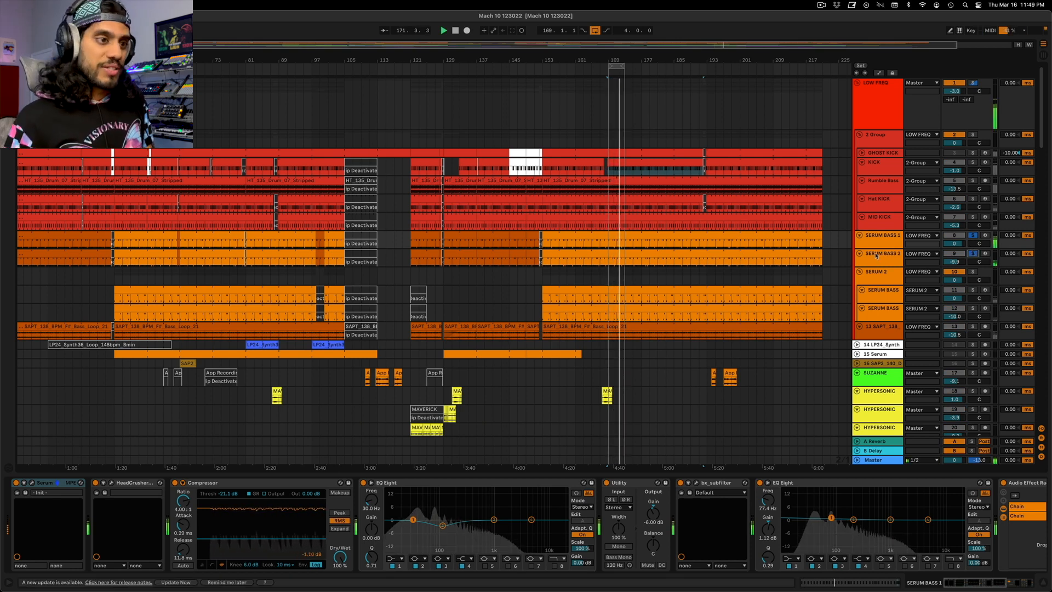
pyautogui.click(879, 235)
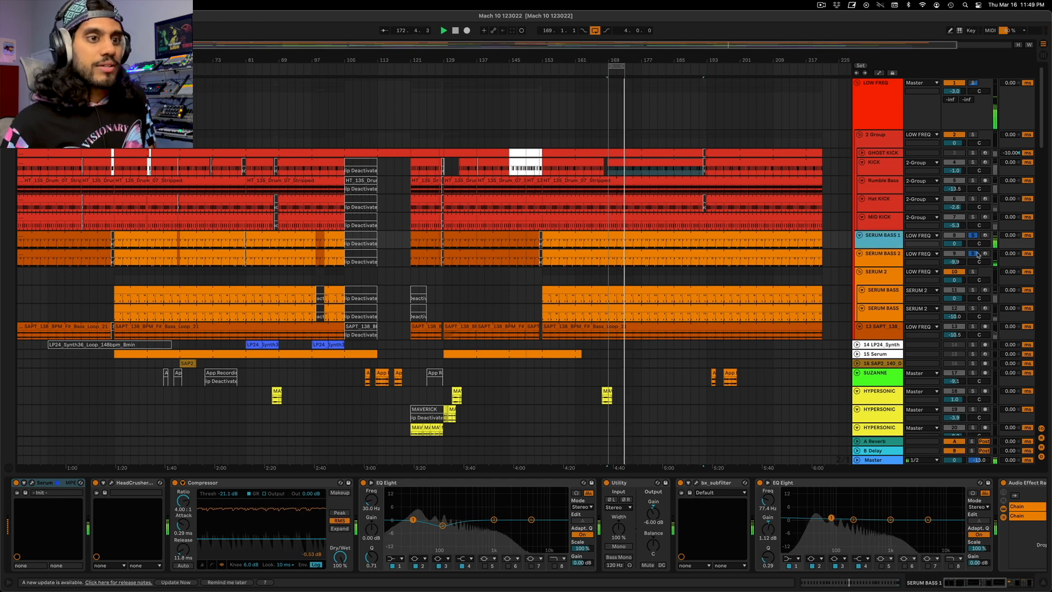
# Take SERUM BASS 2 out of solo and audition SERUM BASS 1 alone.
pyautogui.click(974, 256)
pyautogui.press('space')
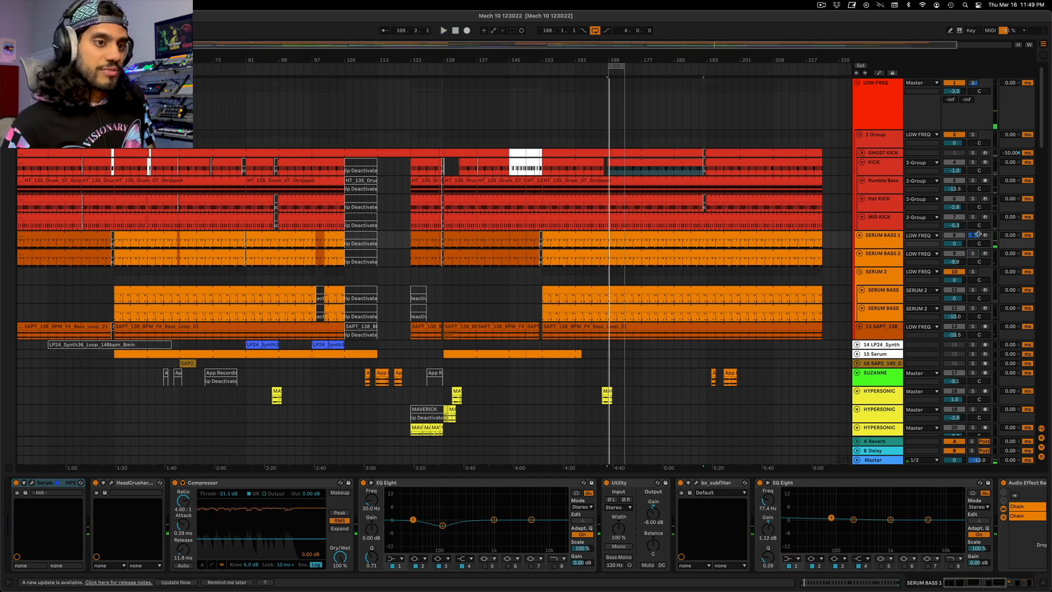
pyautogui.click(893, 238)
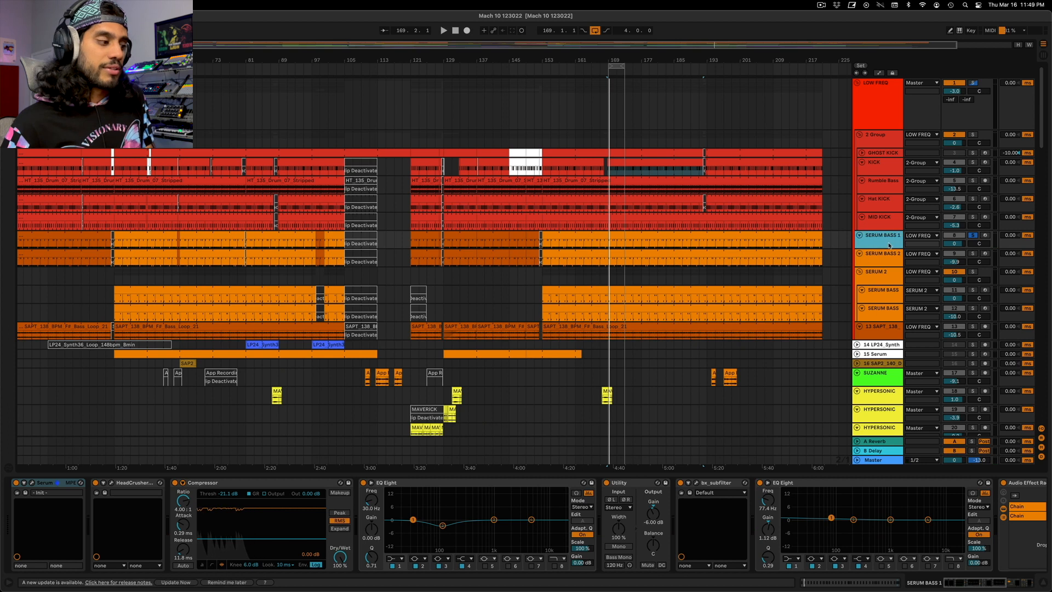
pyautogui.press('space')
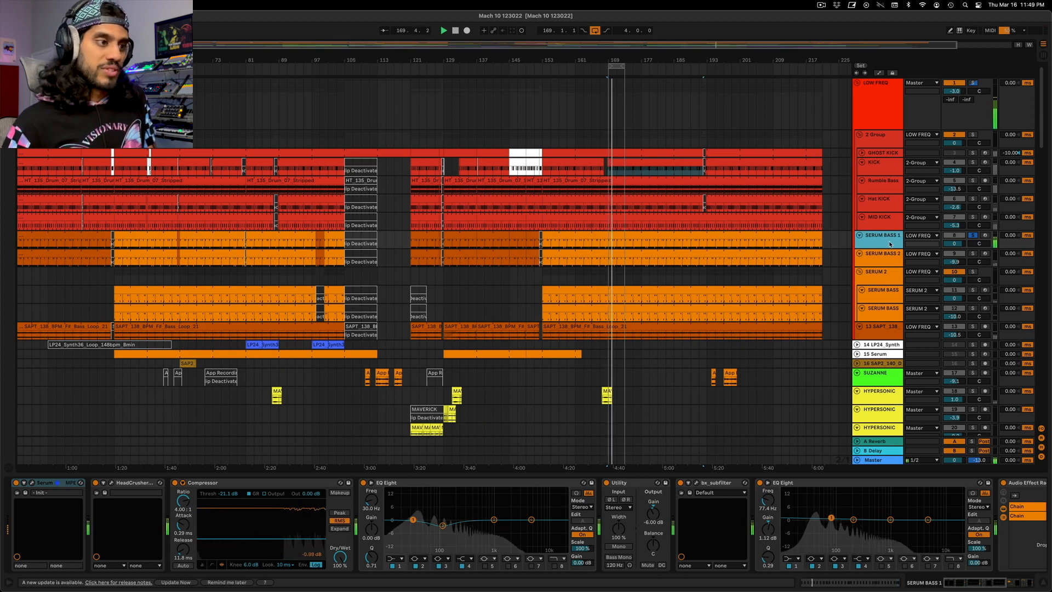
pyautogui.click(973, 236)
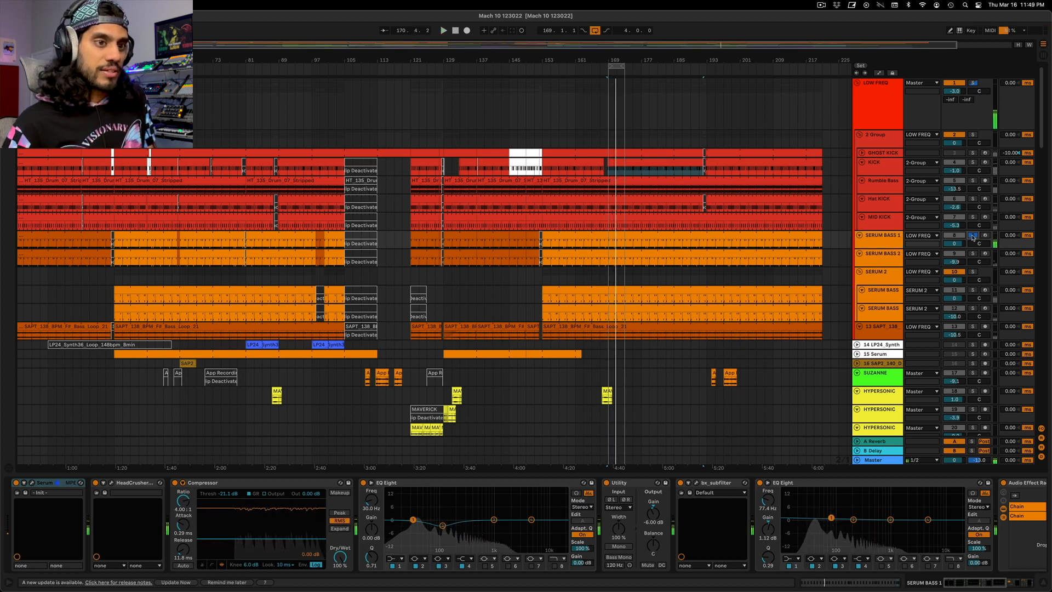
# Audition SERUM BASS 2 in solo and show its device chain.
pyautogui.click(973, 254)
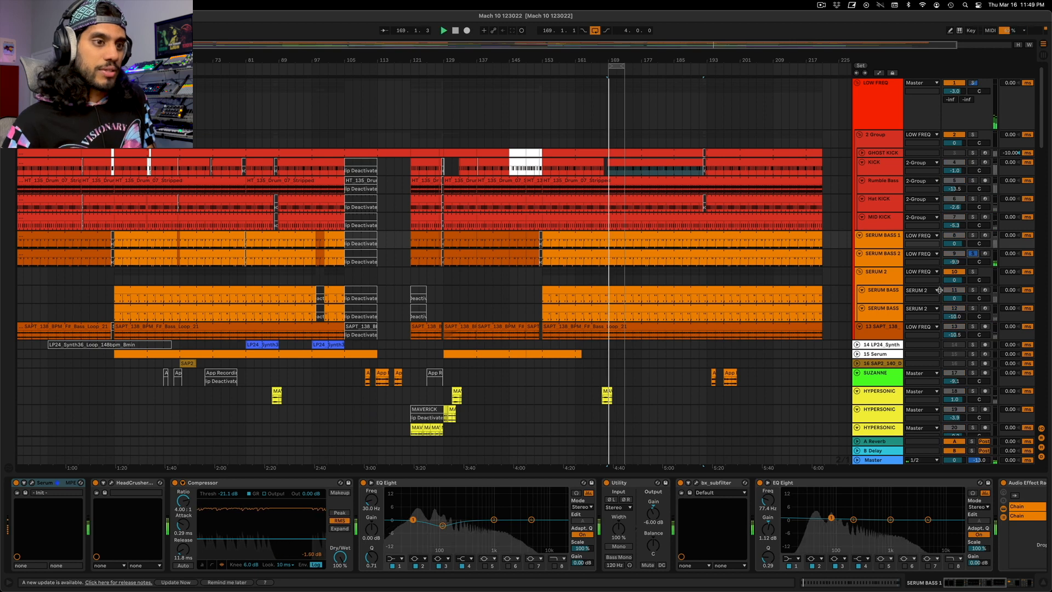
pyautogui.click(871, 263)
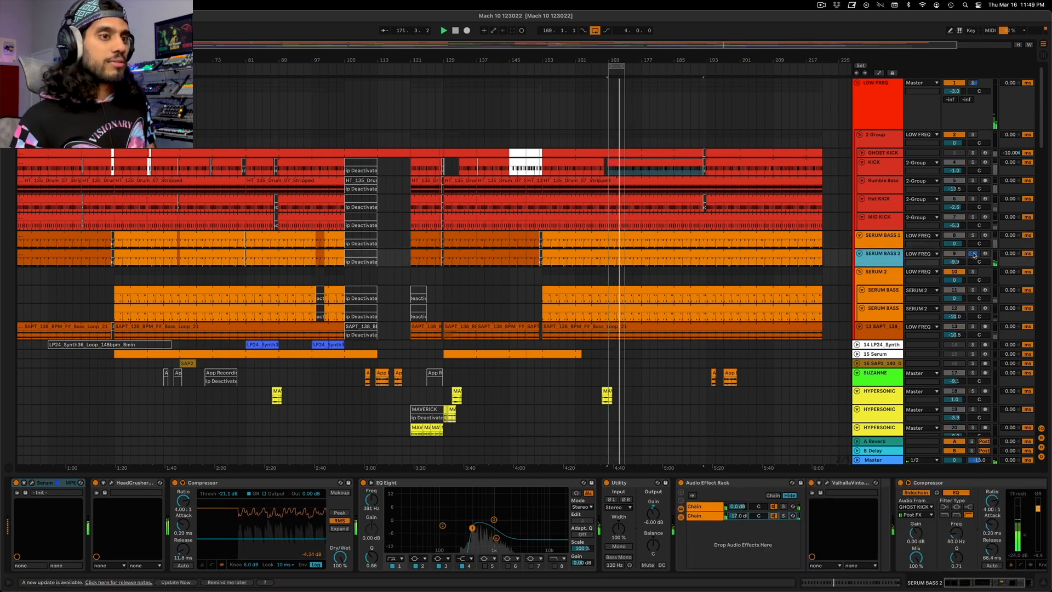
# Solo SERUM BASS 1 and examine the oscillators, filter cutoff modulation and LFO 1 curve in its Serum instrument.
pyautogui.click(972, 235)
pyautogui.click(31, 483)
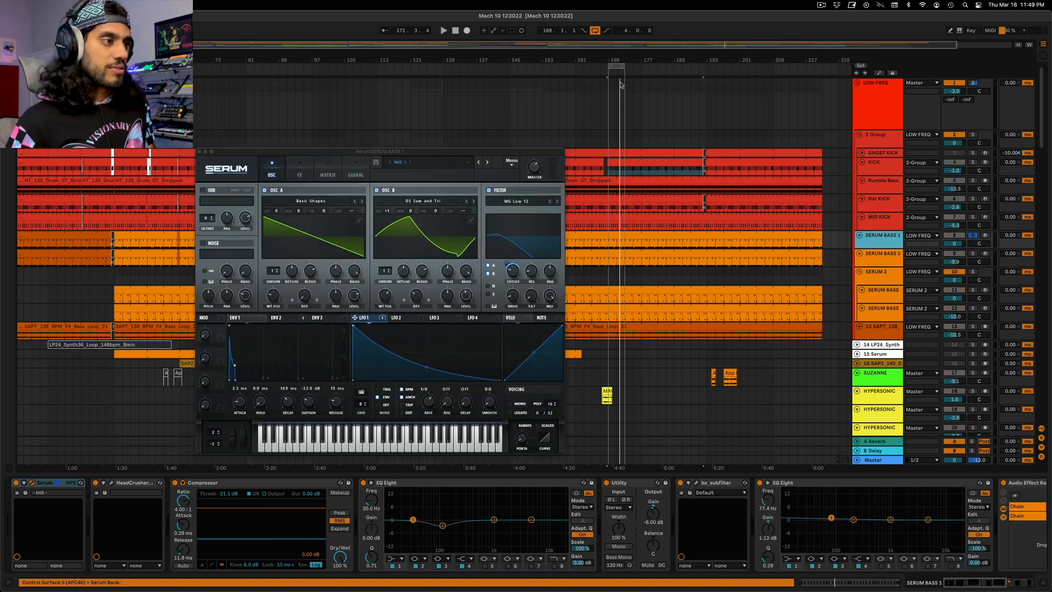
pyautogui.moveTo(421, 151); pyautogui.dragTo(603, 74)
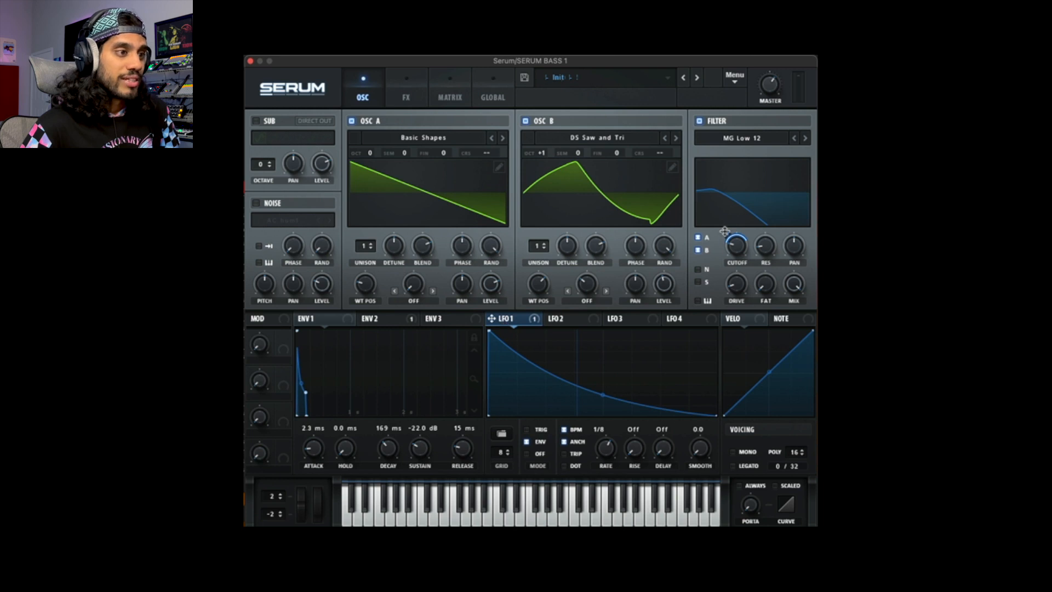
pyautogui.rightClick(737, 244)
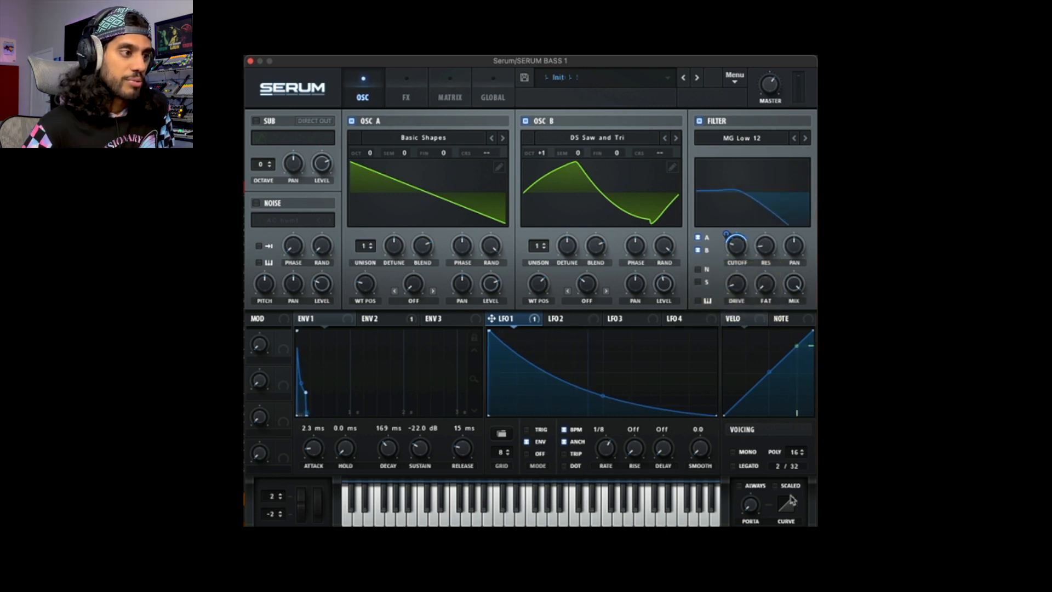
pyautogui.moveTo(602, 396)
pyautogui.mouseDown()
pyautogui.moveTo(610, 360)
pyautogui.moveTo(605, 397)
pyautogui.mouseUp()
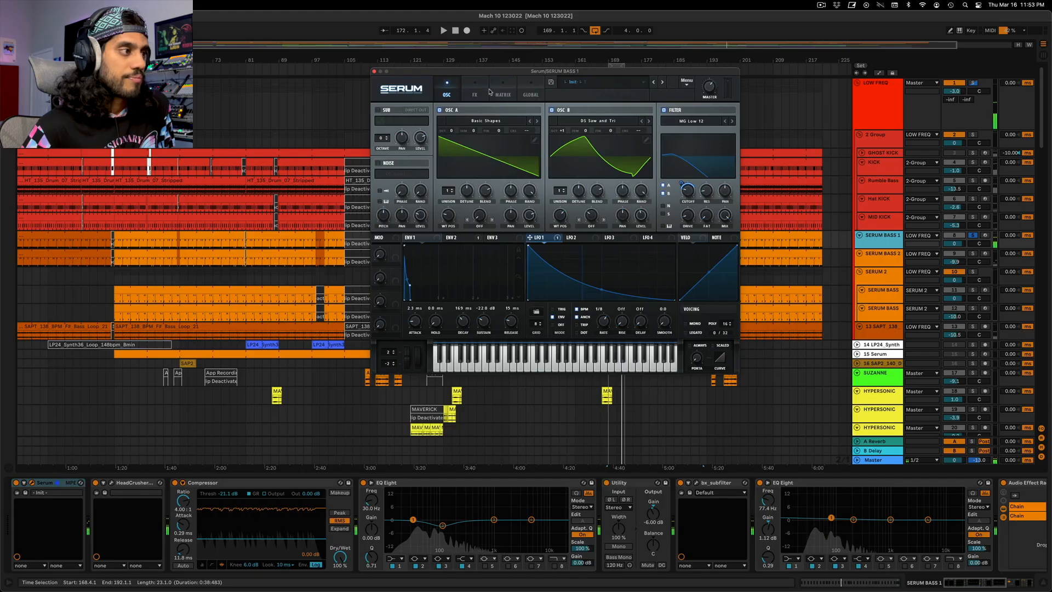
# Inspect the Chorus mix among Serum's effects and return to the oscillator page.
pyautogui.click(488, 92)
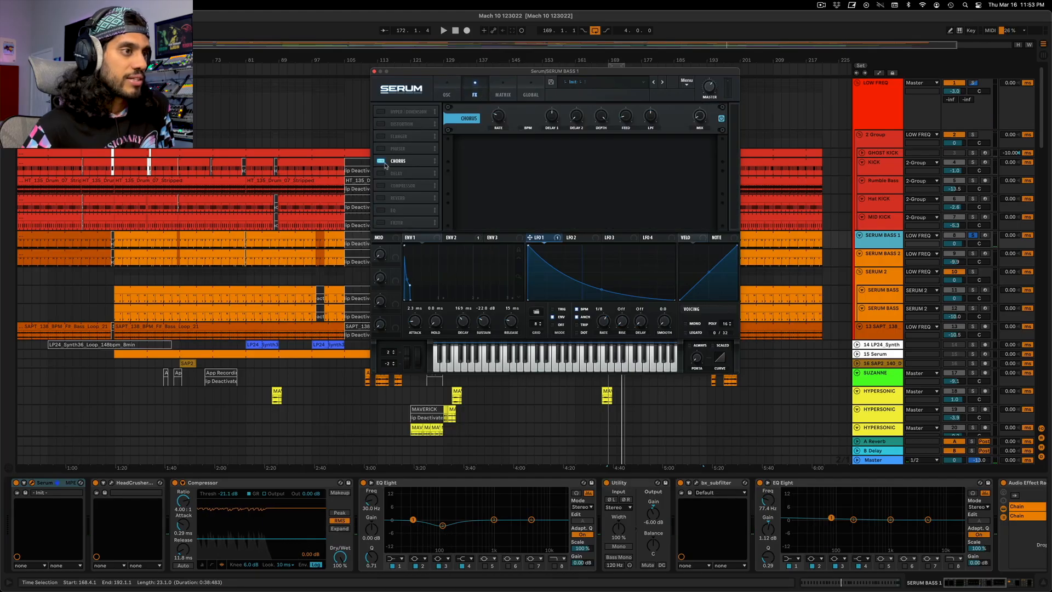
pyautogui.click(701, 119)
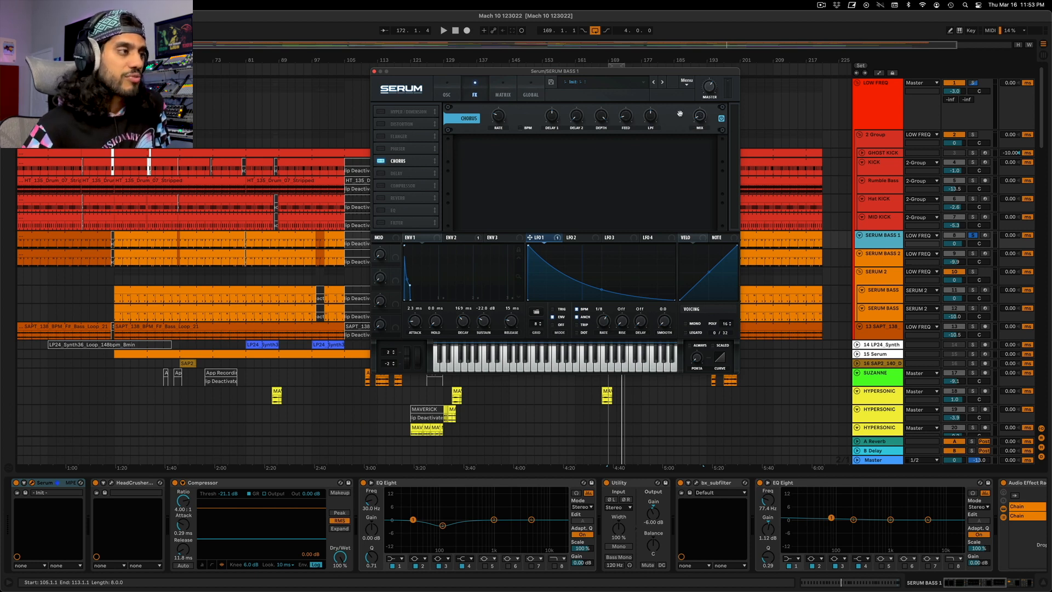
pyautogui.click(453, 88)
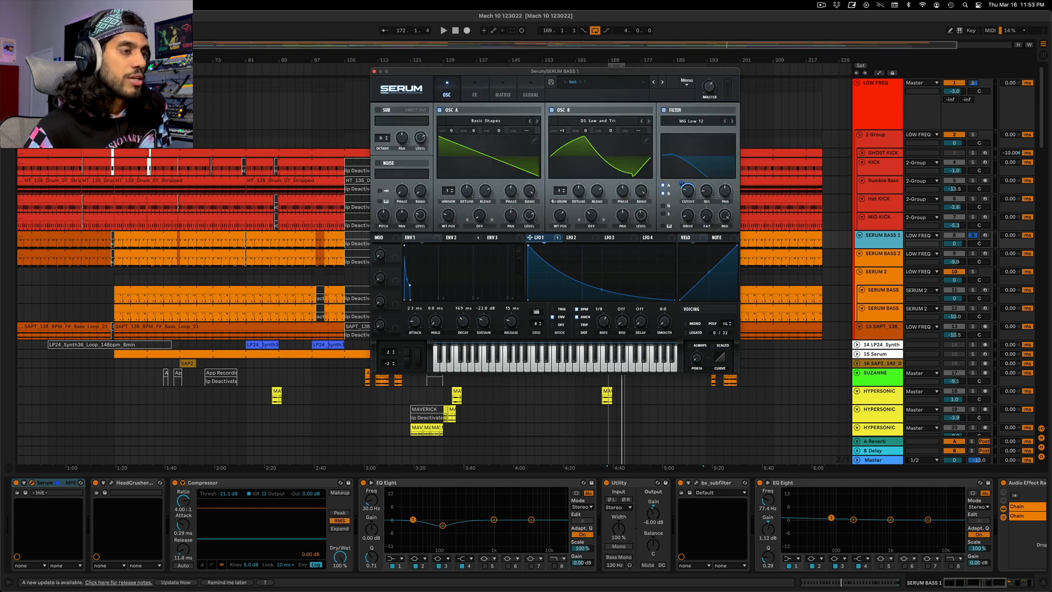
# Bypass the effects after Serum on SERUM BASS 1, from HeadCrusher onward, and play the dry synth.
pyautogui.click(134, 485)
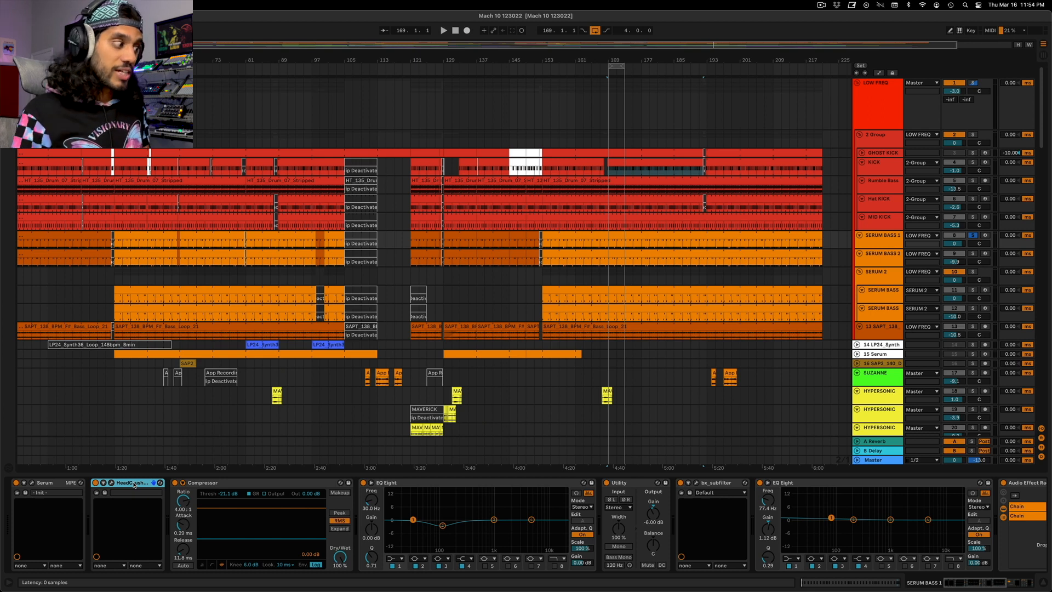
pyautogui.click(181, 483)
pyautogui.click(183, 484)
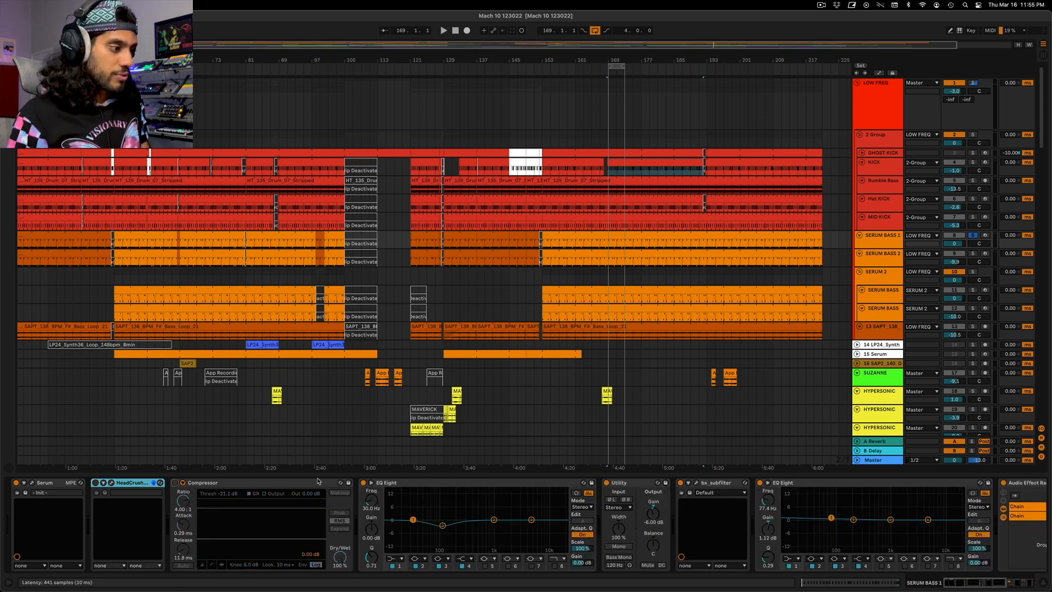
pyautogui.click(364, 484)
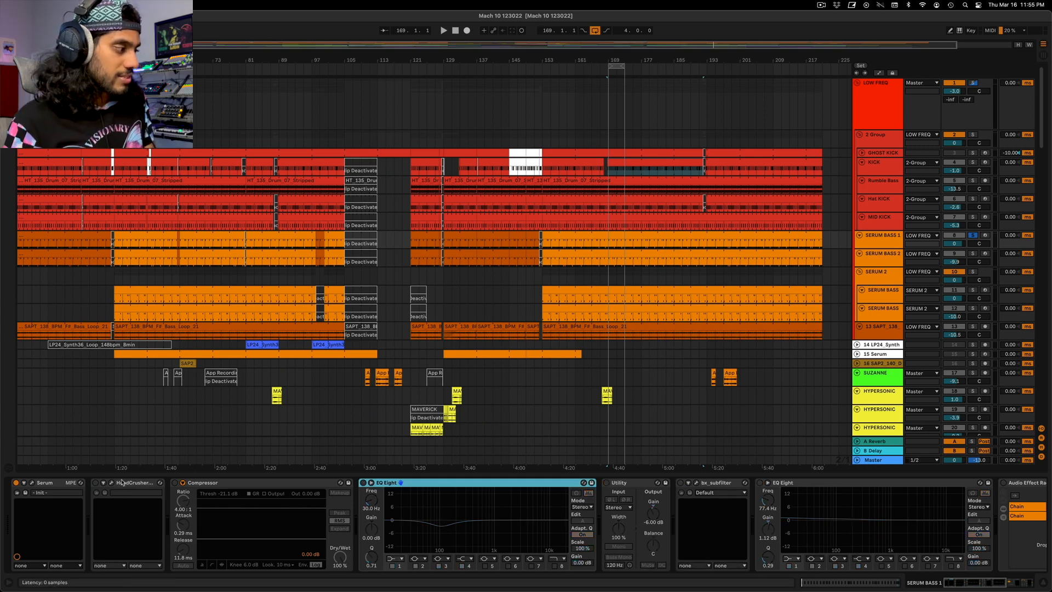
pyautogui.click(53, 483)
pyautogui.press('space')
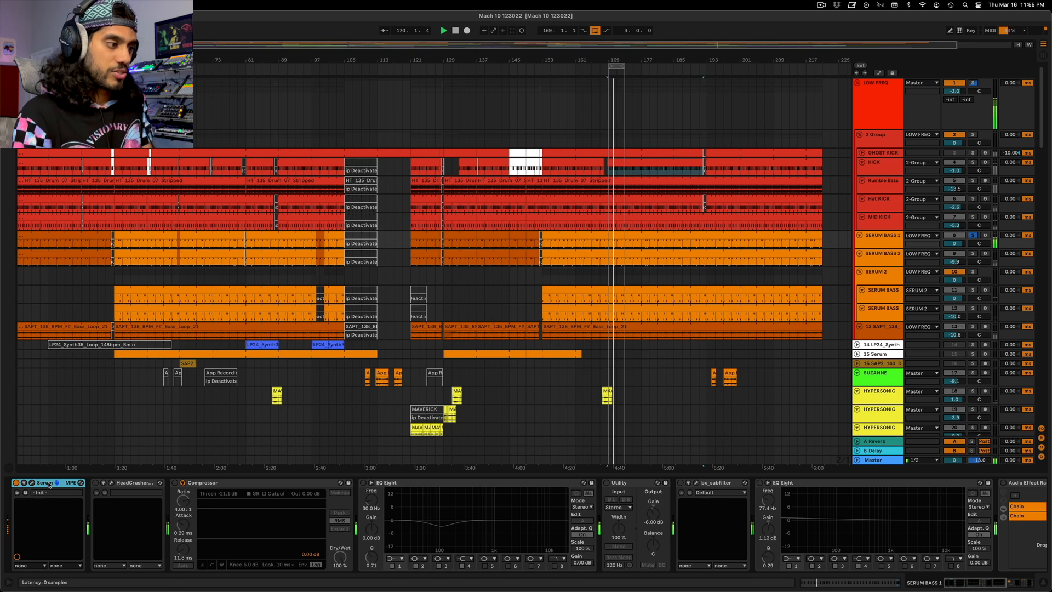
# Re-enable HeadCrusher on SERUM BASS 1 during playback and inspect its drive, tone and cut settings.
pyautogui.click(127, 484)
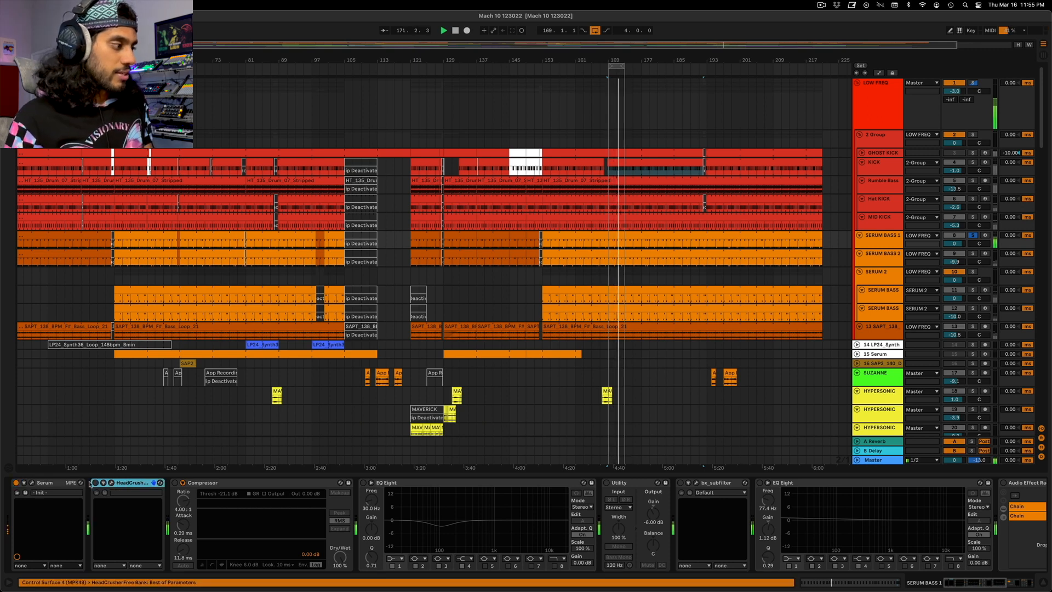
pyautogui.click(95, 483)
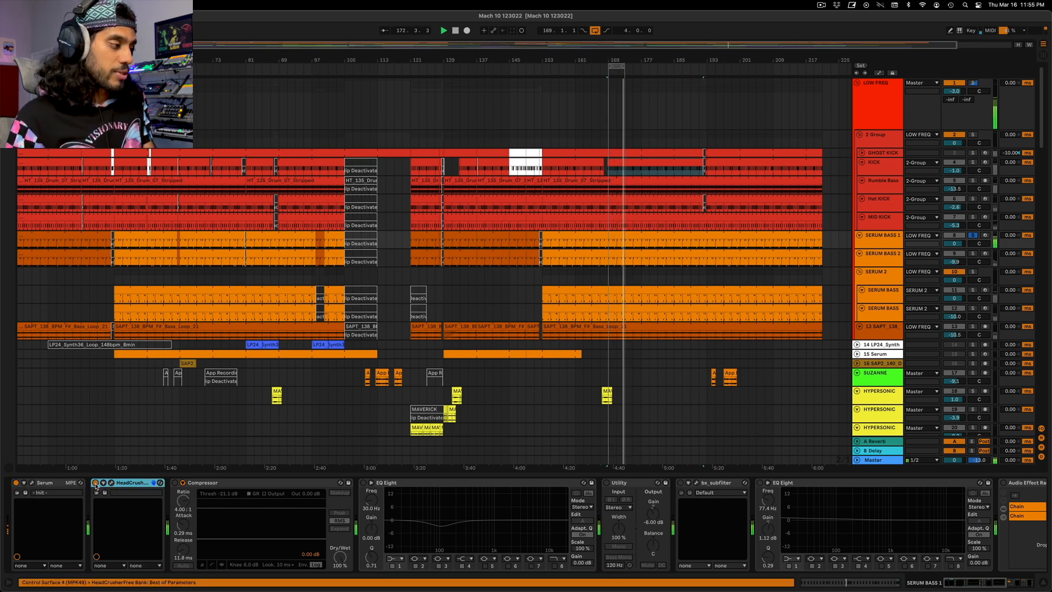
pyautogui.click(112, 483)
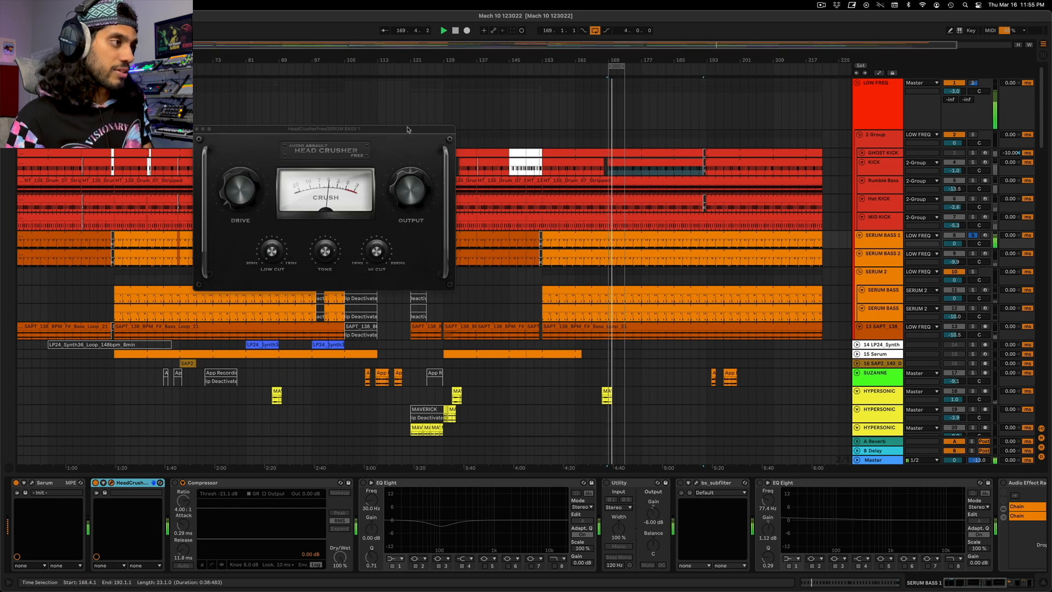
pyautogui.moveTo(404, 138); pyautogui.dragTo(499, 158)
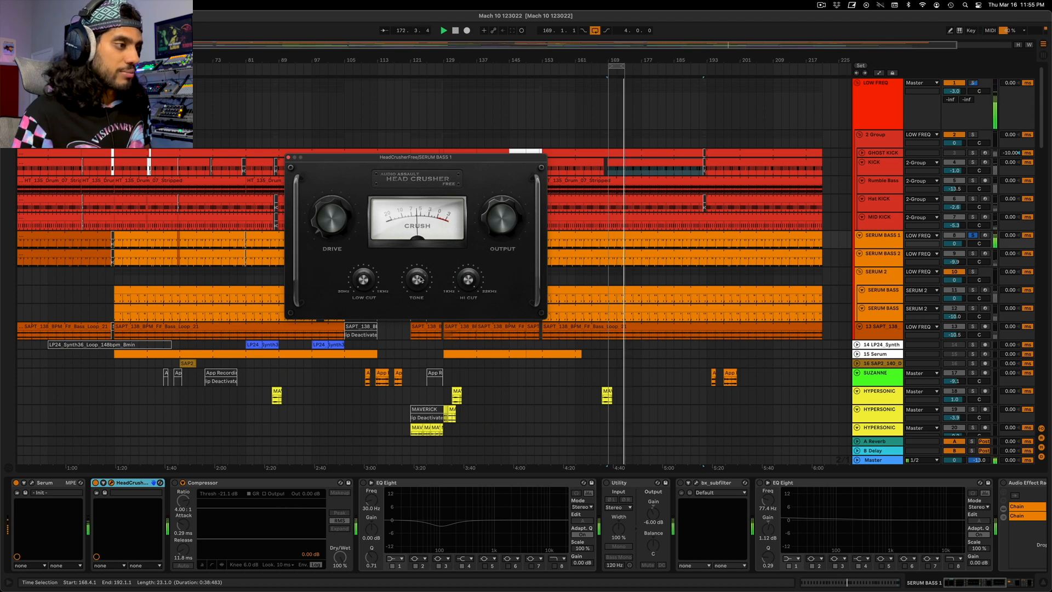
pyautogui.click(288, 158)
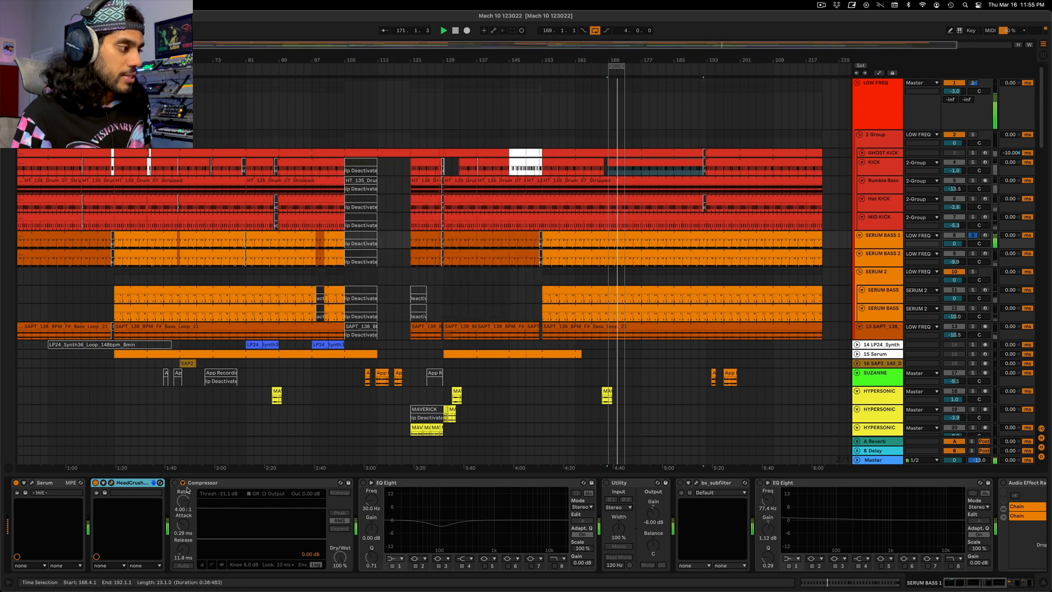
# Re-enable the Compressor after HeadCrusher and switch it to its compact meter view.
pyautogui.click(174, 482)
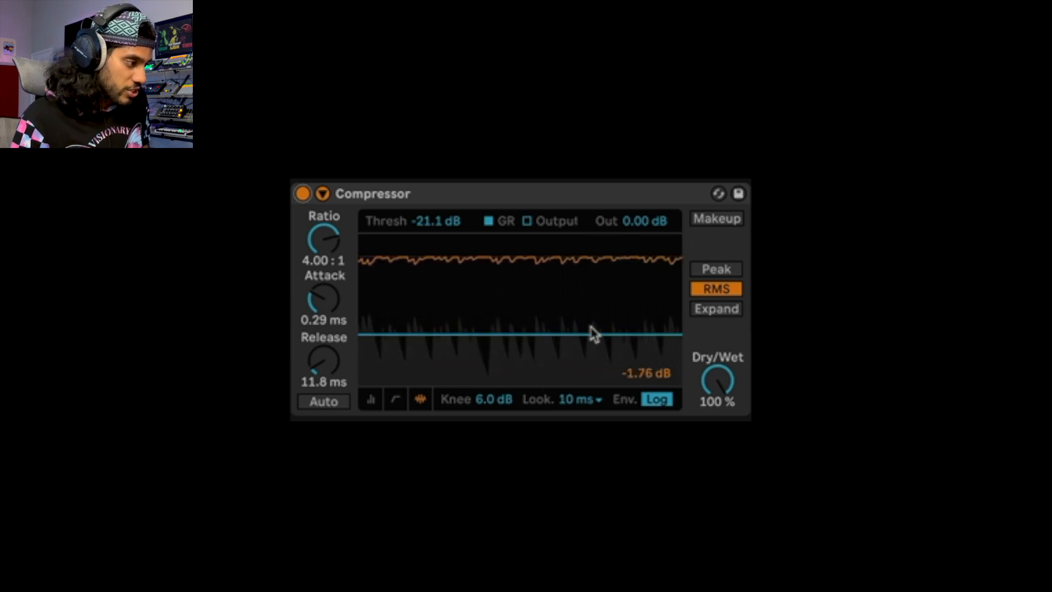
pyautogui.click(375, 400)
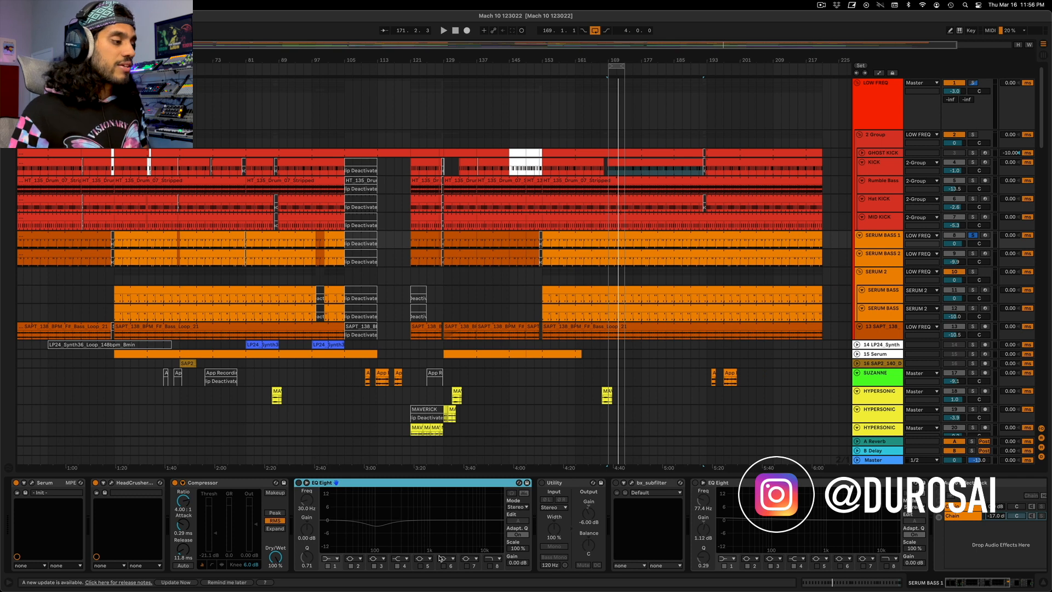
# Play the bass and re-enable the first EQ Eight and the Utility in SERUM BASS 1's chain.
pyautogui.press('space')
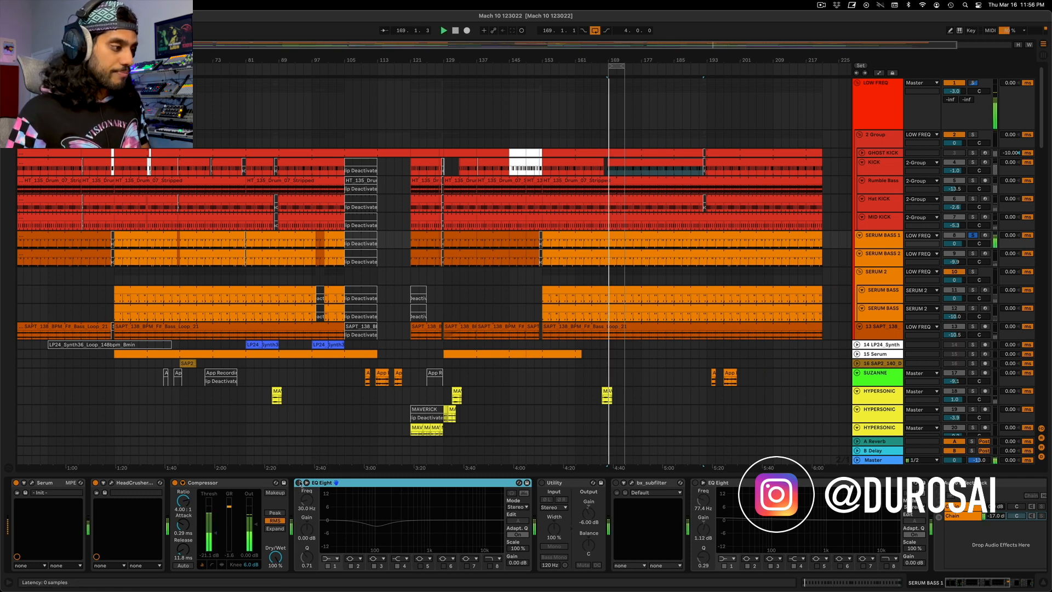
pyautogui.click(299, 482)
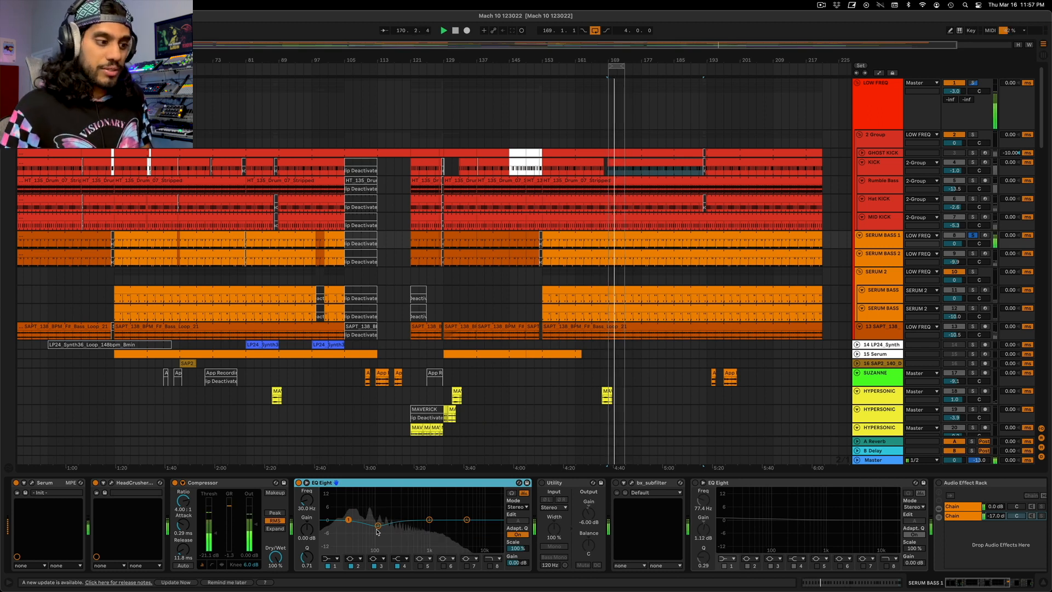
pyautogui.click(572, 482)
pyautogui.click(541, 483)
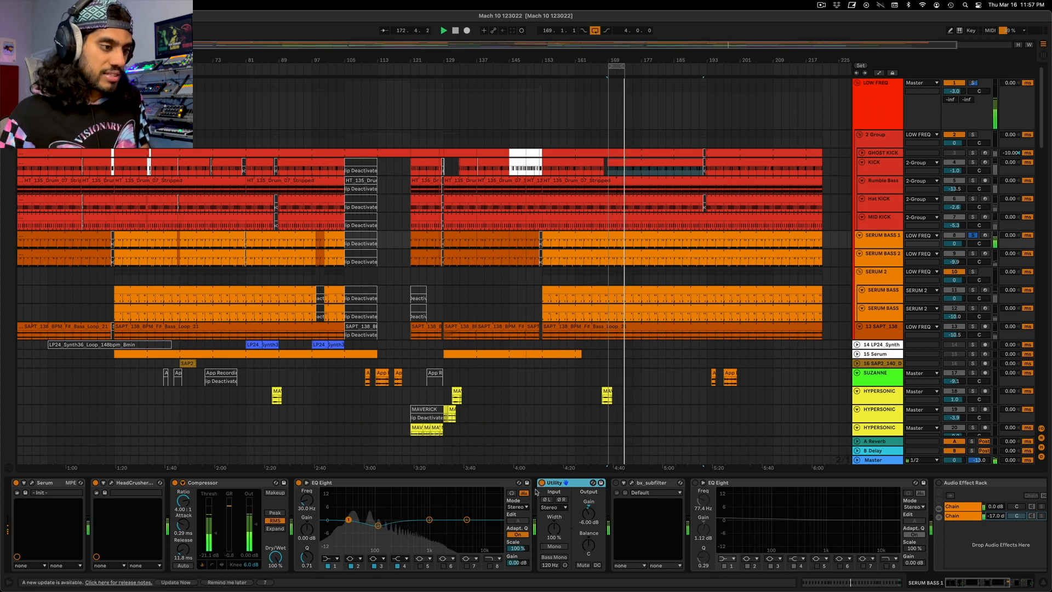
# Compare the bass with bx_subfilter bypassed and active, and re-enable the EQ Eight that follows it.
pyautogui.hscroll(10, 543, 524)
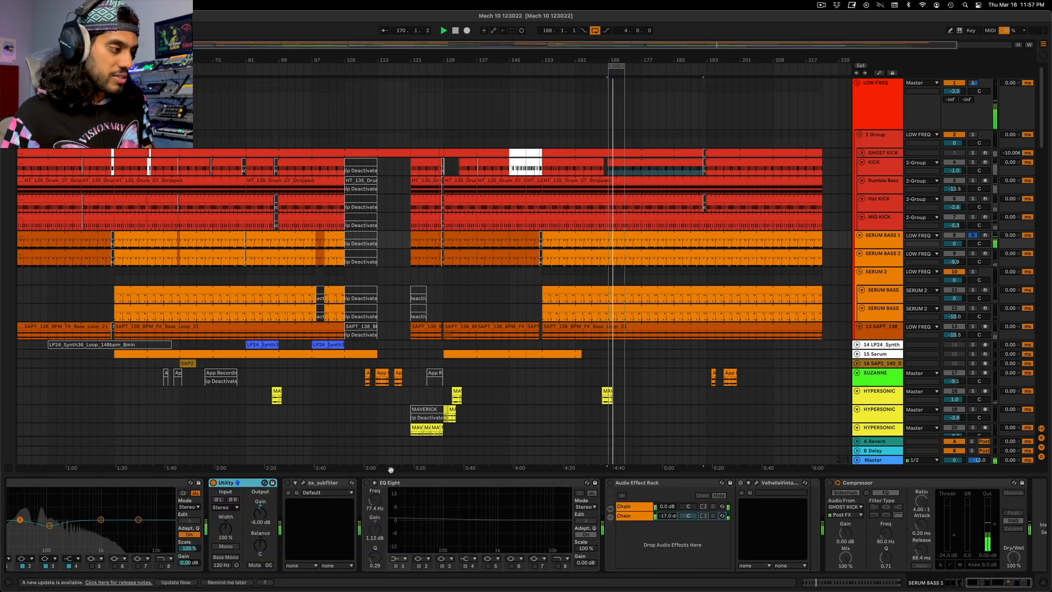
pyautogui.hscroll(-8, 391, 515)
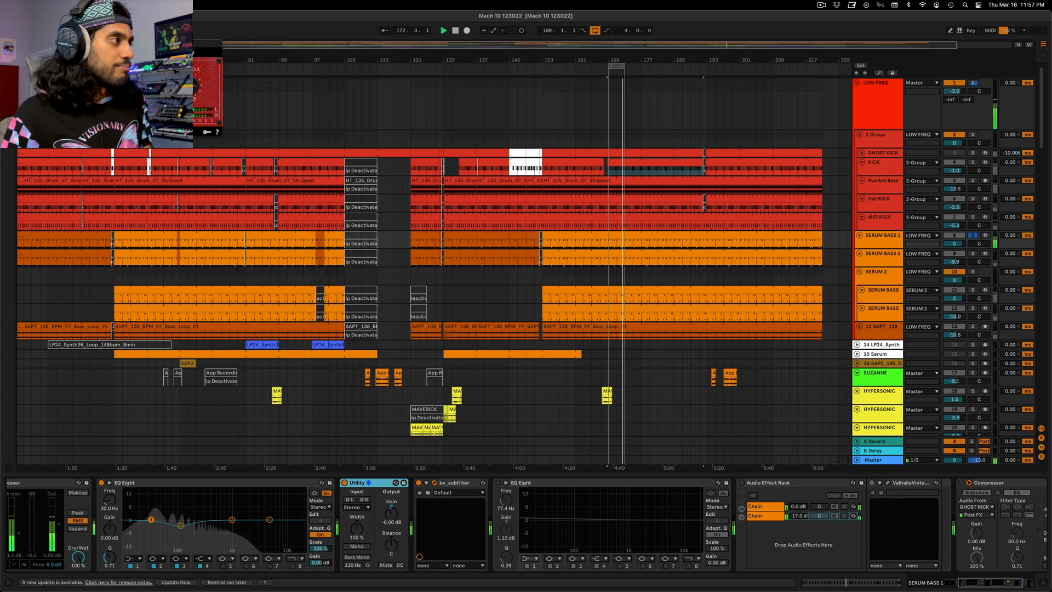
pyautogui.moveTo(128, 43); pyautogui.dragTo(508, 111)
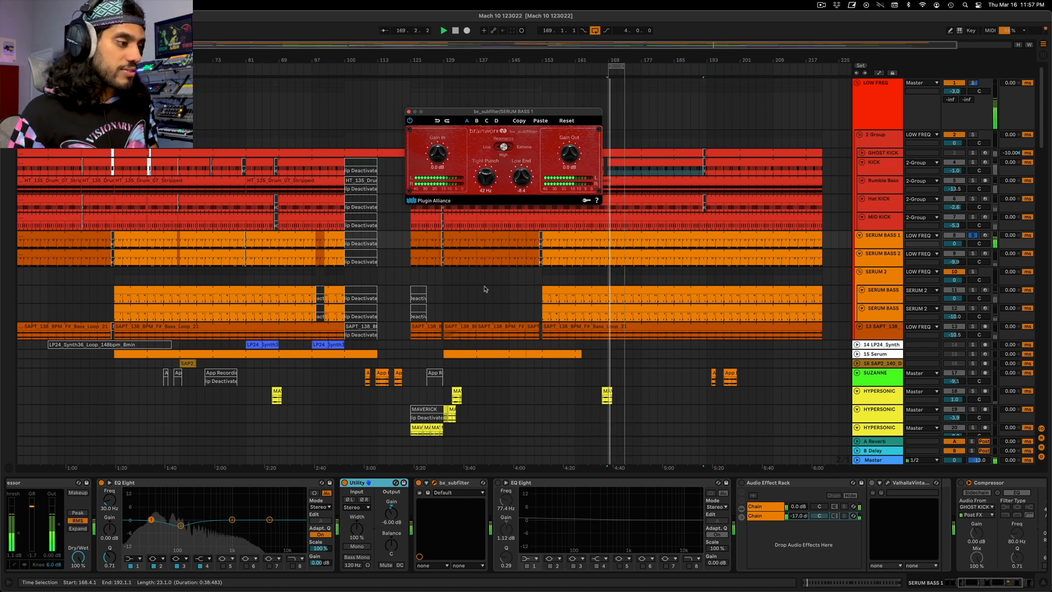
pyautogui.click(418, 483)
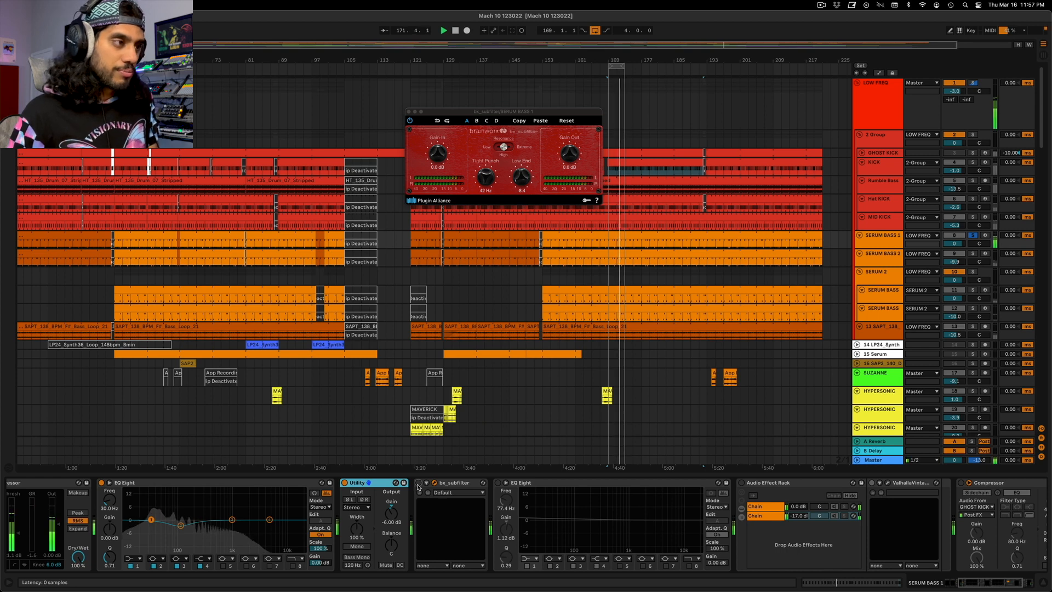
pyautogui.click(419, 483)
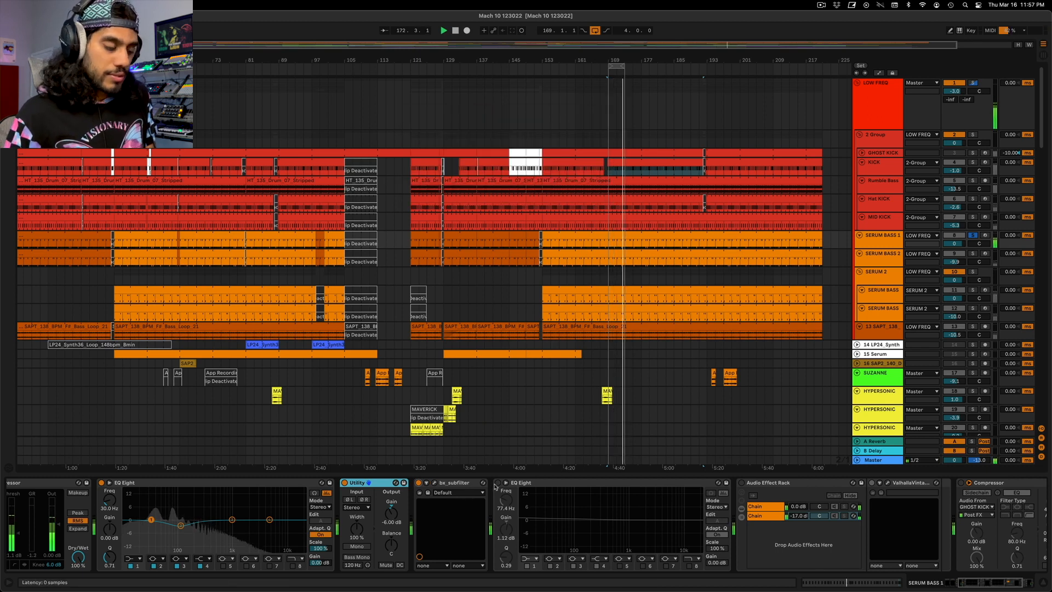
pyautogui.click(498, 483)
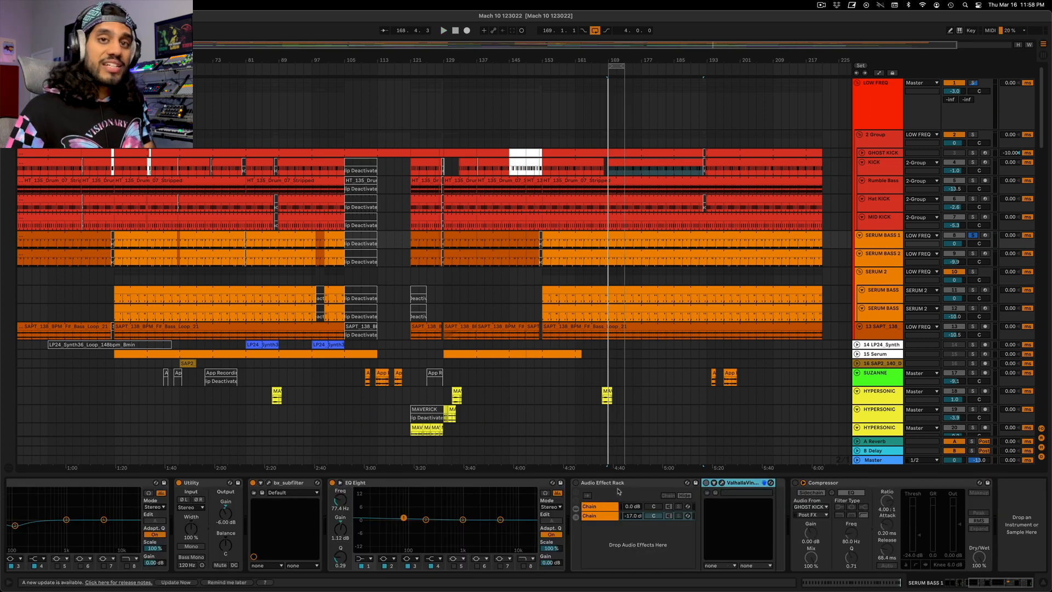
# Select the Audio Effect Rack's second chain and inspect its ValhallaVintageVerb settings.
pyautogui.click(600, 484)
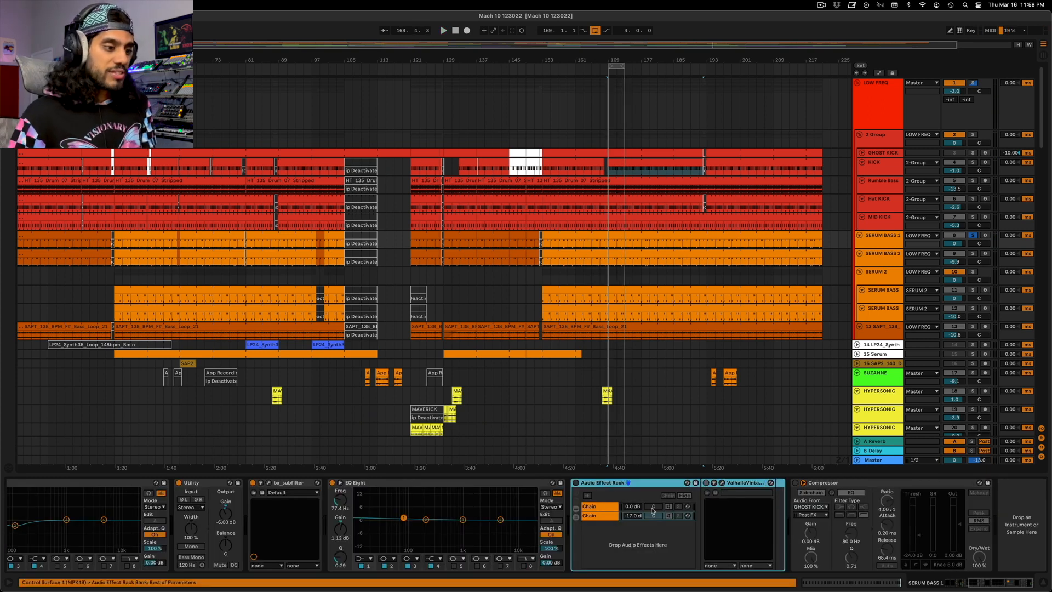
pyautogui.click(603, 517)
pyautogui.click(722, 483)
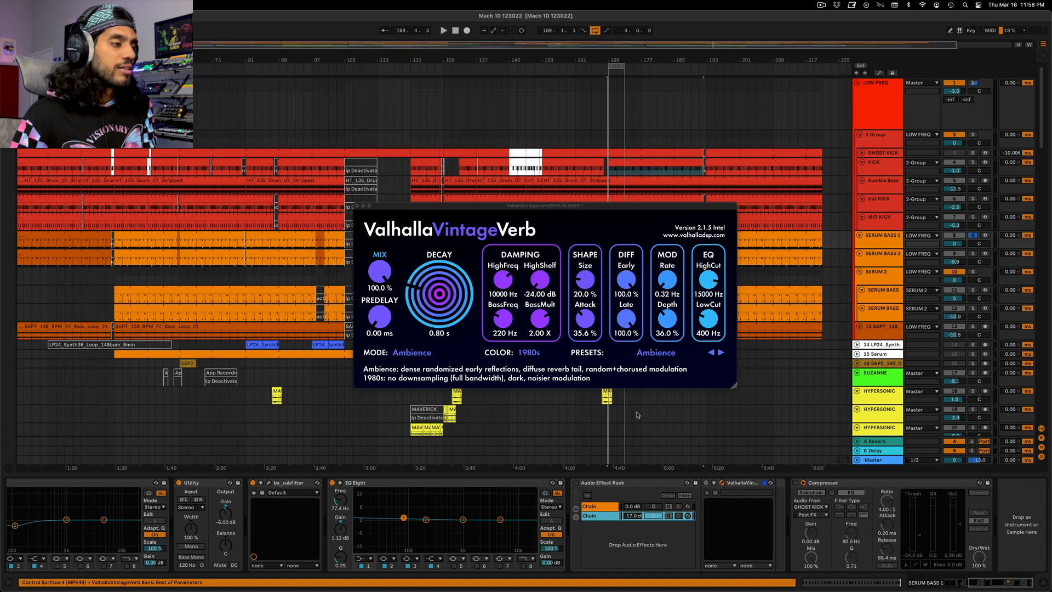
pyautogui.moveTo(570, 208); pyautogui.dragTo(569, 189)
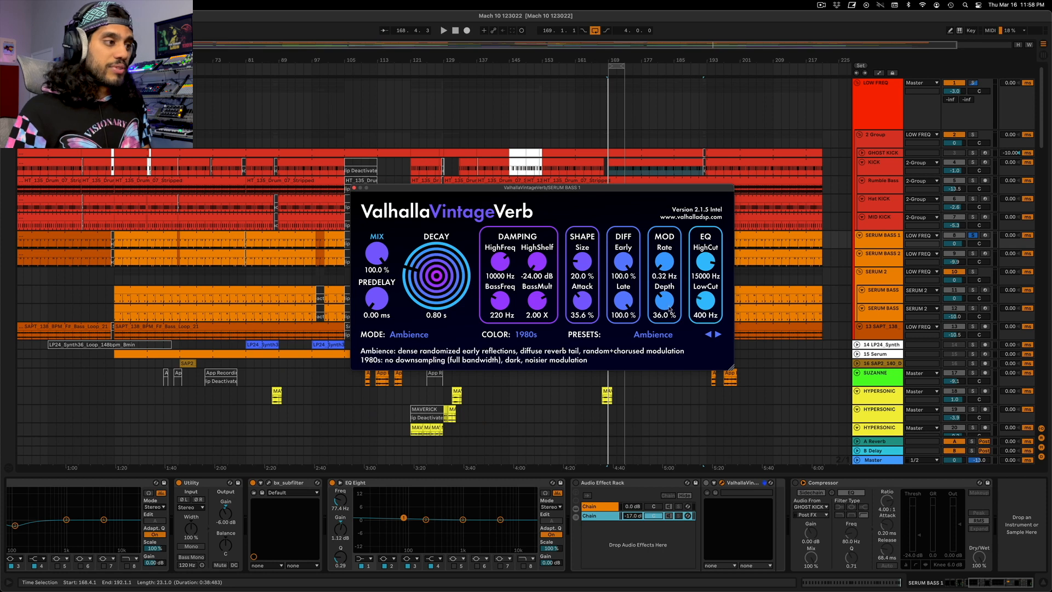
pyautogui.moveTo(535, 190); pyautogui.dragTo(614, 280)
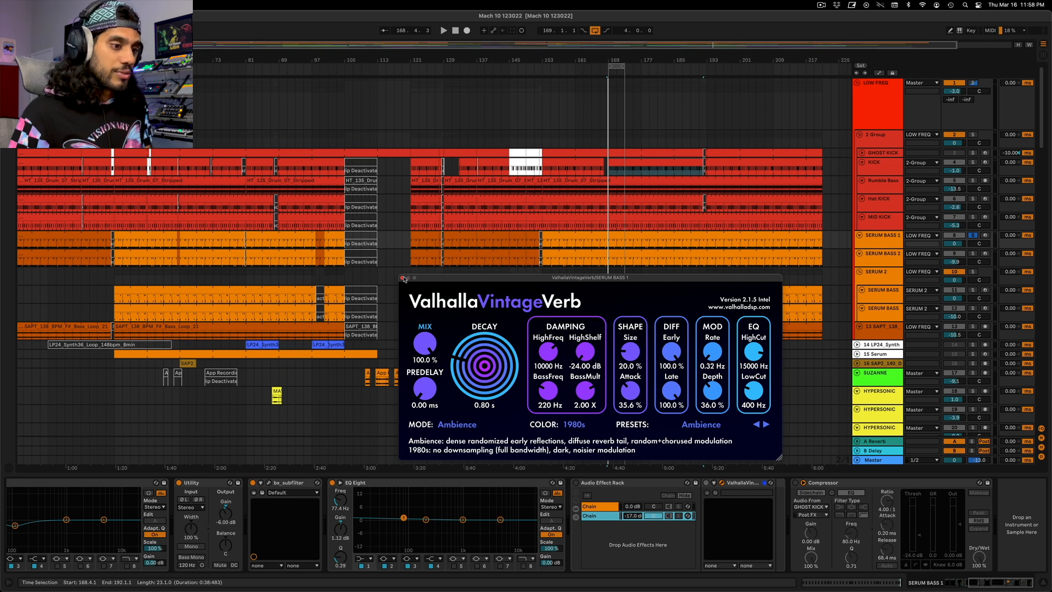
pyautogui.click(403, 279)
# Play the bass and compare it with the Audio Effect Rack active and bypassed, leaving the rack enabled.
pyautogui.press('space')
pyautogui.click(575, 482)
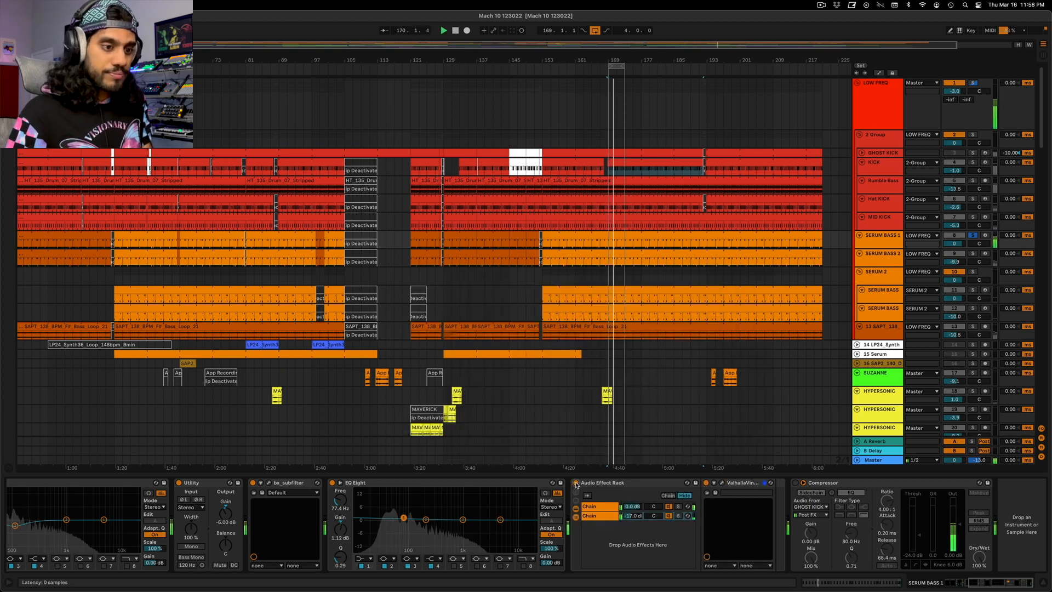
pyautogui.click(576, 483)
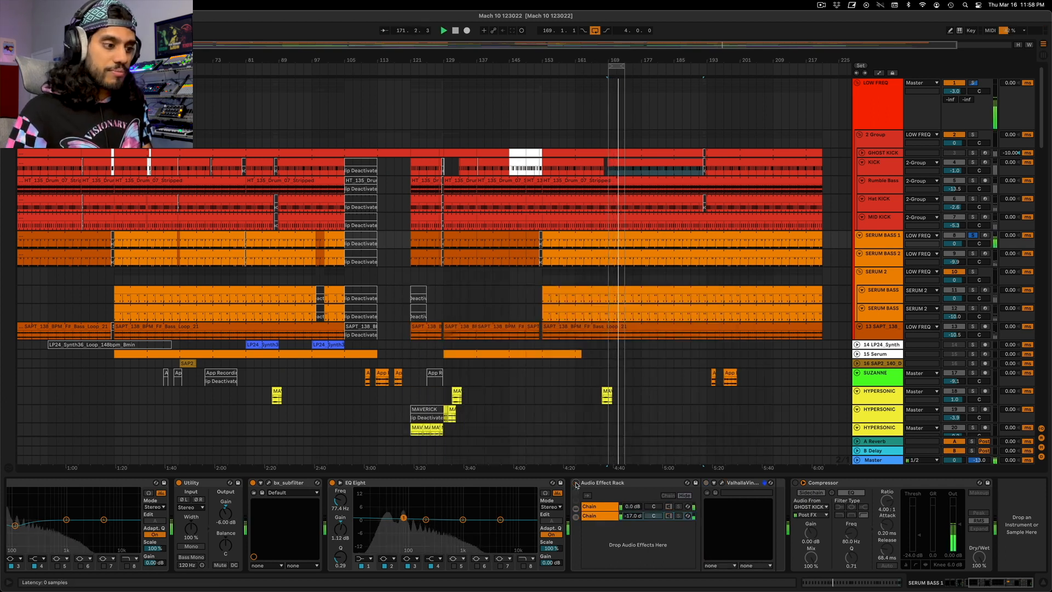
pyautogui.click(576, 482)
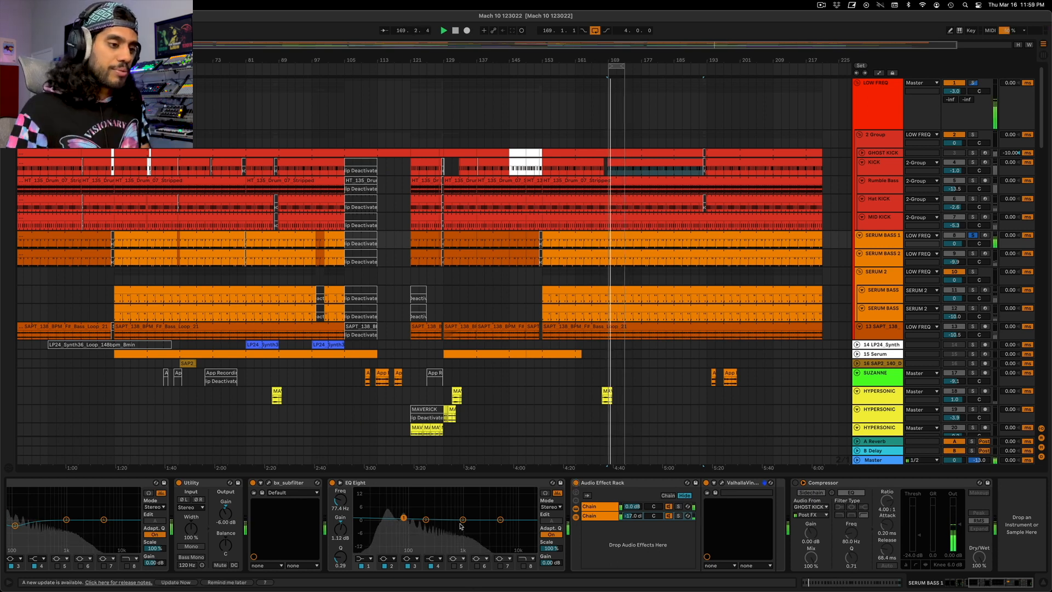
# Re-enable the sidechain Compressor at the end of SERUM BASS 1's chain and show the devices on its GHOST KICK source track.
pyautogui.click(795, 483)
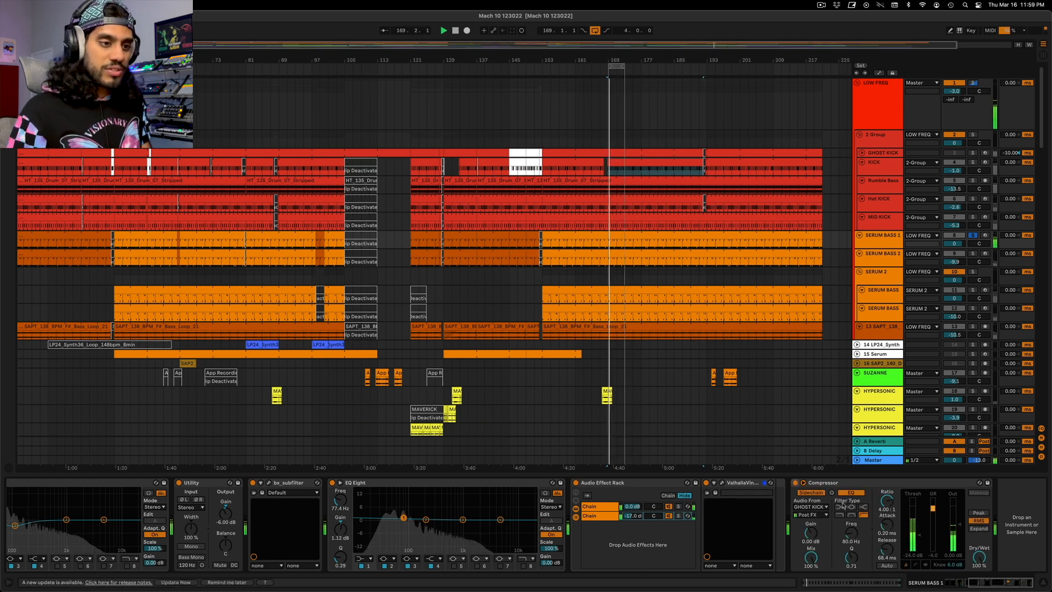
pyautogui.click(870, 154)
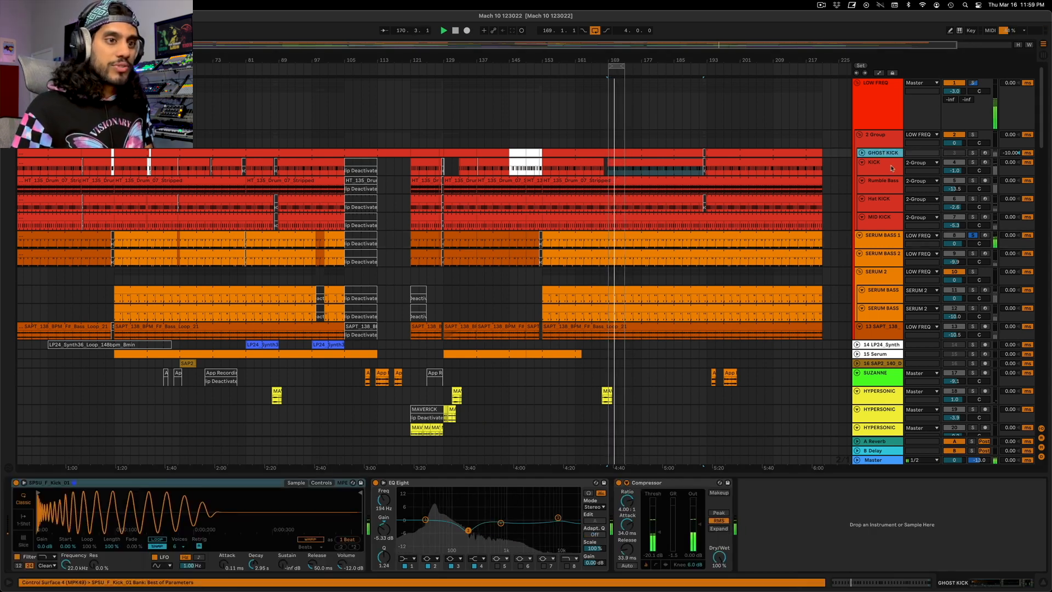
# Take SERUM BASS 1 out of solo, solo SERUM BASS 2 instead and play it.
pyautogui.click(993, 258)
pyautogui.click(972, 253)
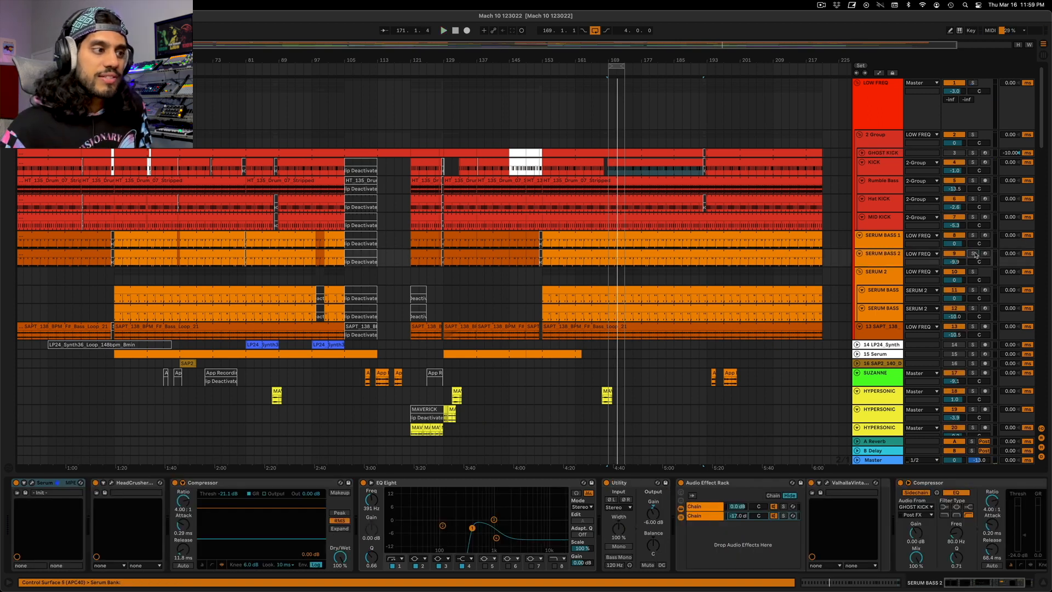
pyautogui.press('space')
pyautogui.click(885, 260)
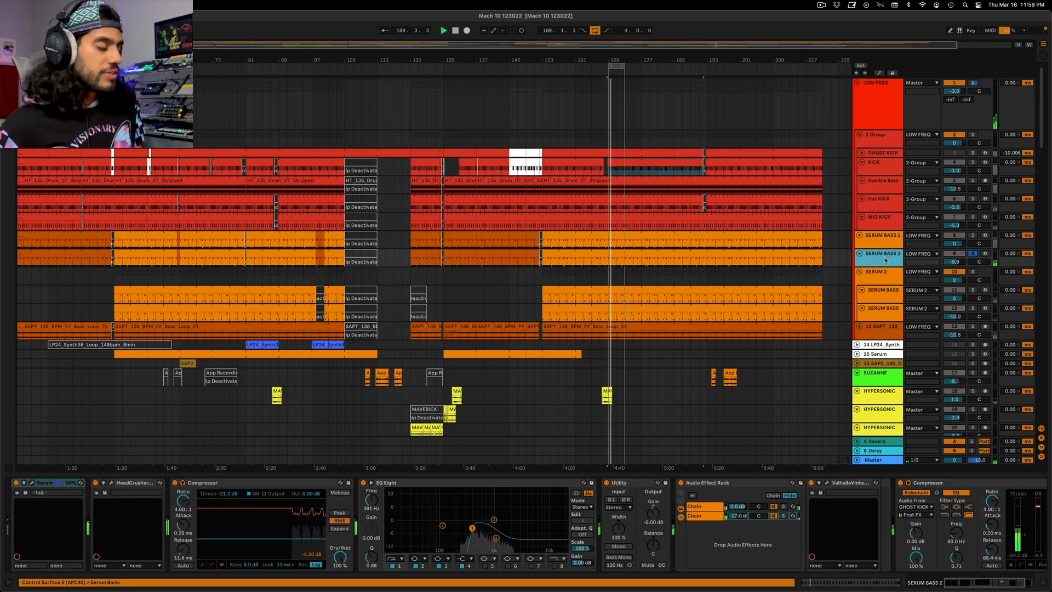
# Inspect SERUM BASS 2's Serum patch, its EQ Eight curve and the remaining effects in its chain.
pyautogui.click(32, 484)
pyautogui.moveTo(407, 149); pyautogui.dragTo(444, 114)
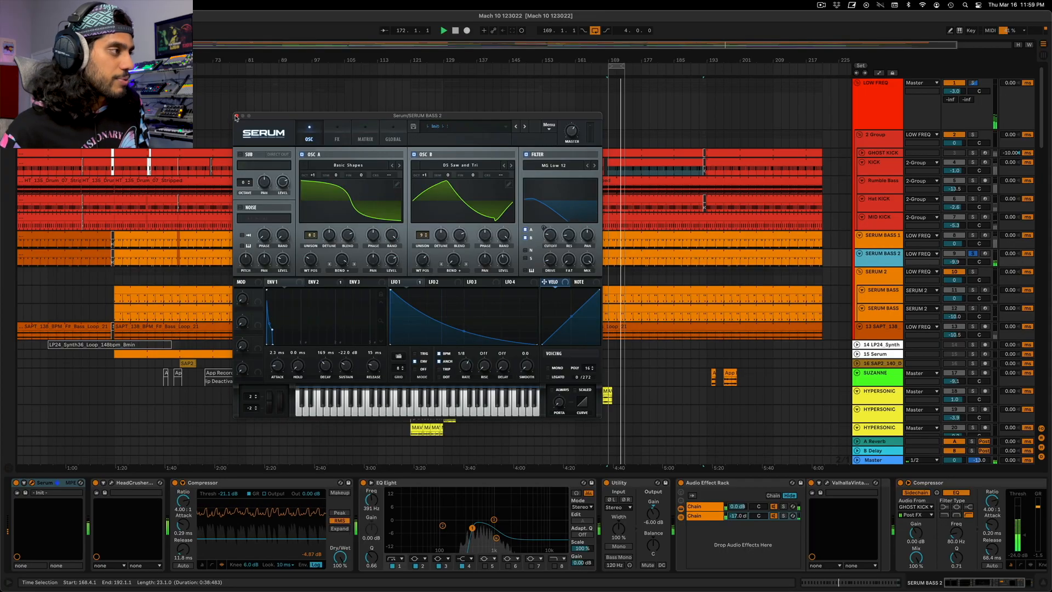
pyautogui.click(235, 118)
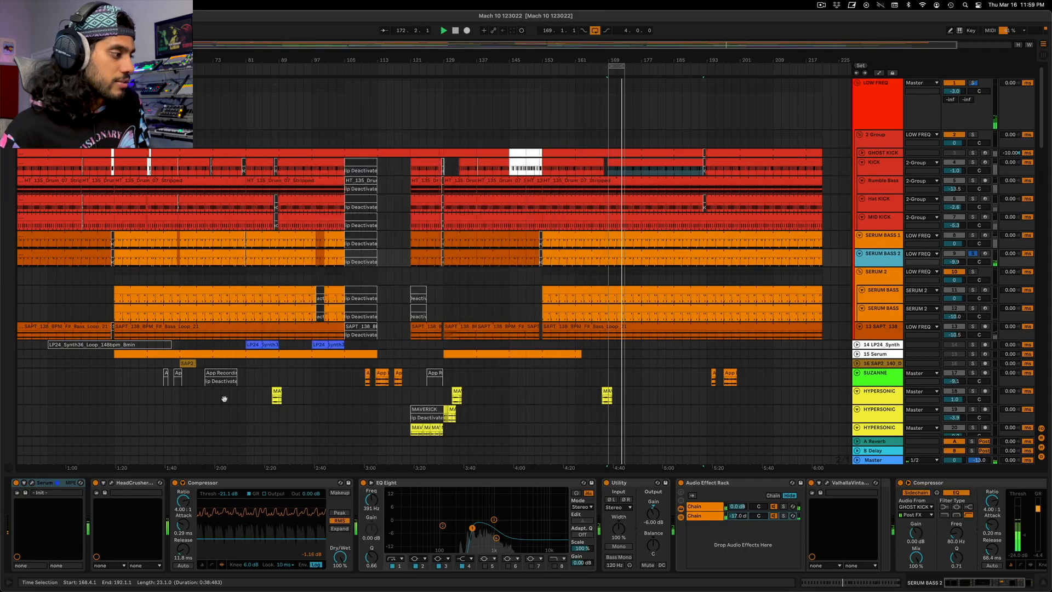
pyautogui.click(465, 515)
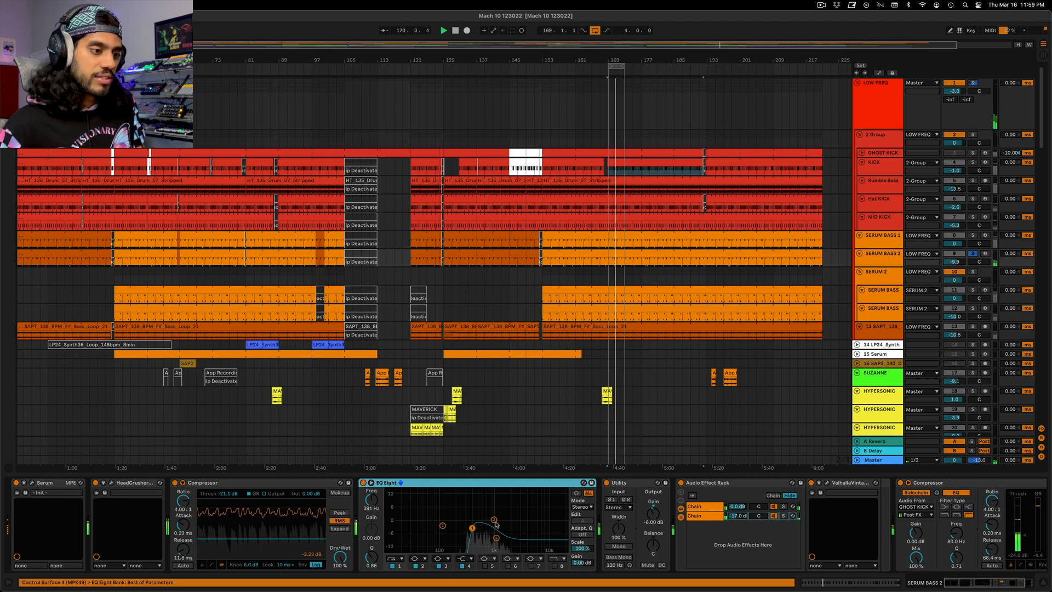
pyautogui.hscroll(3, 497, 524)
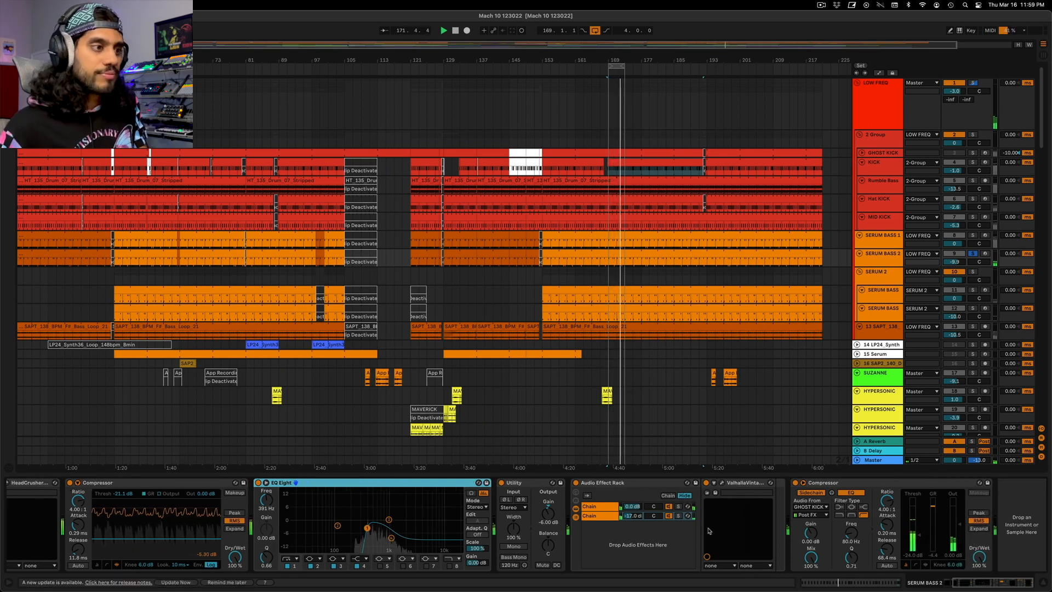
# Compare SERUM BASS 1 soloed with and without SERUM BASS 2, stop playback and clear both solos.
pyautogui.click(973, 235)
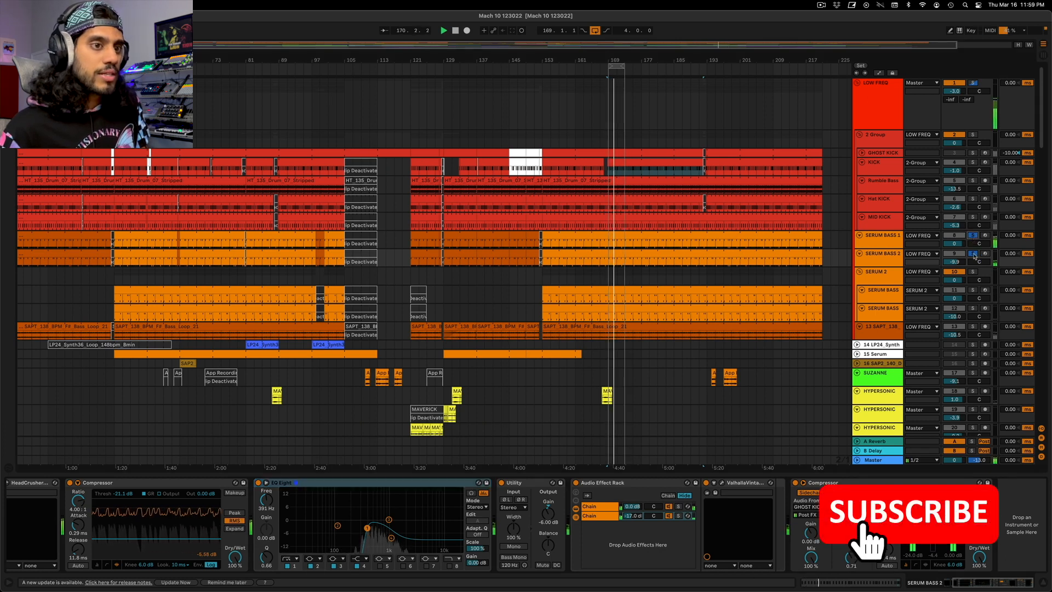
pyautogui.click(973, 254)
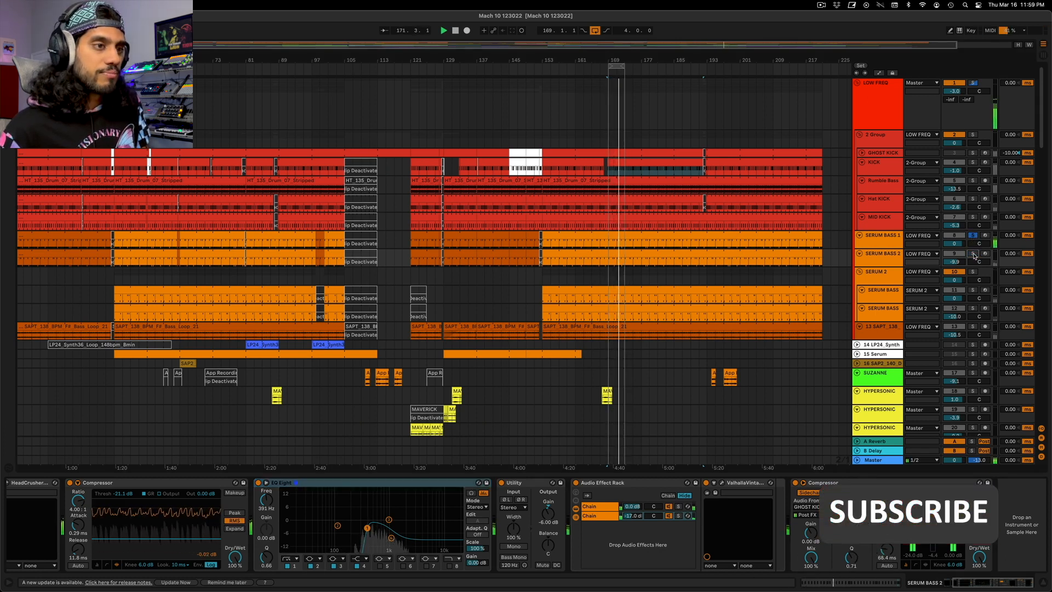
pyautogui.click(973, 253)
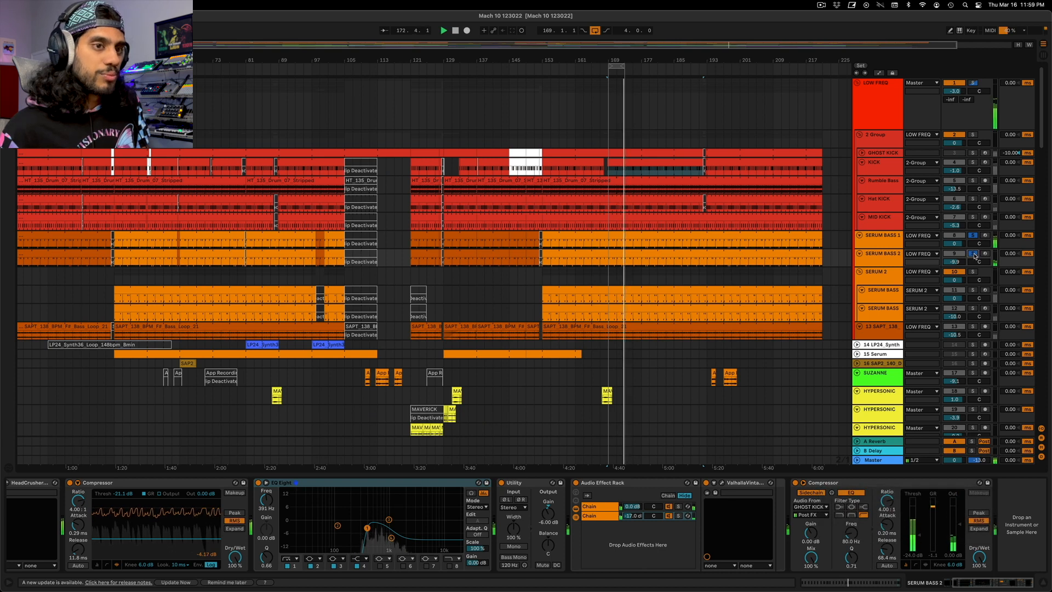
pyautogui.click(974, 254)
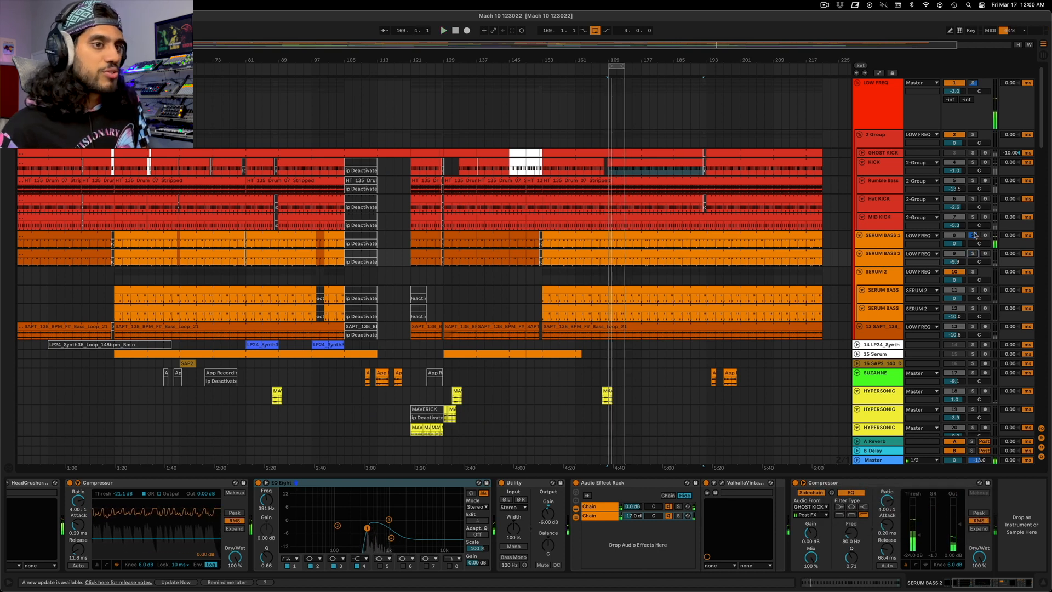
pyautogui.press('space')
pyautogui.click(974, 235)
# Examine the E and A note pattern in SERUM BASS 1's MIDI clip.
pyautogui.click(610, 115)
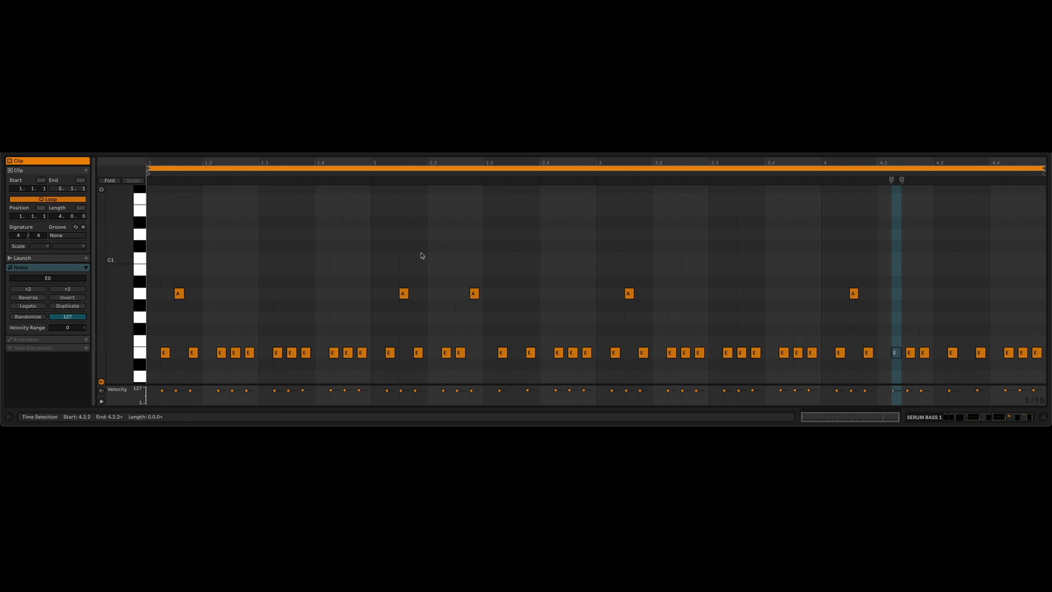
pyautogui.press('space')
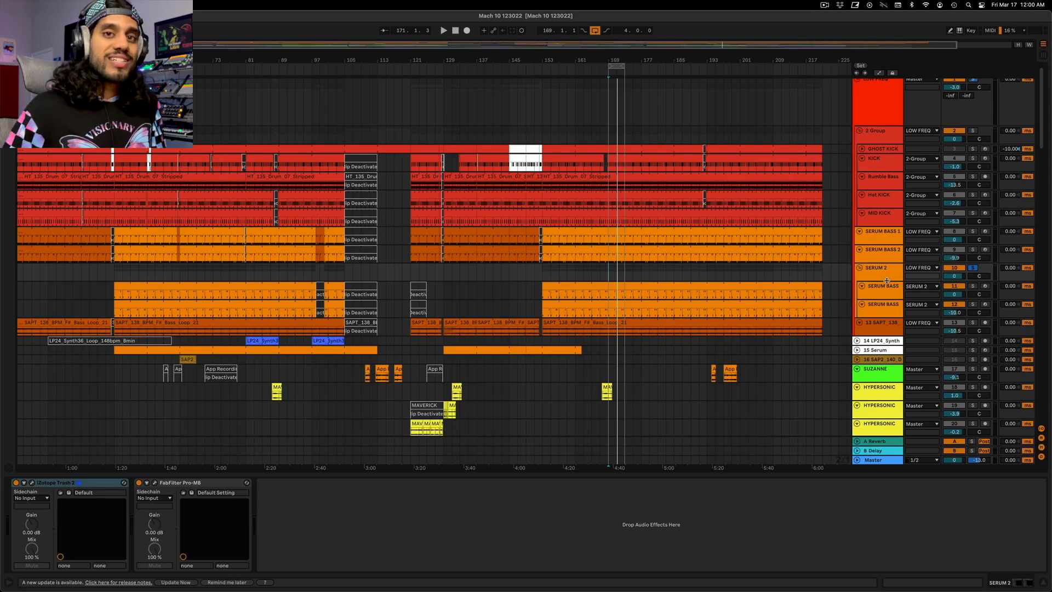
# Select the SERUM 2 group and audition it soloed.
pyautogui.click(882, 273)
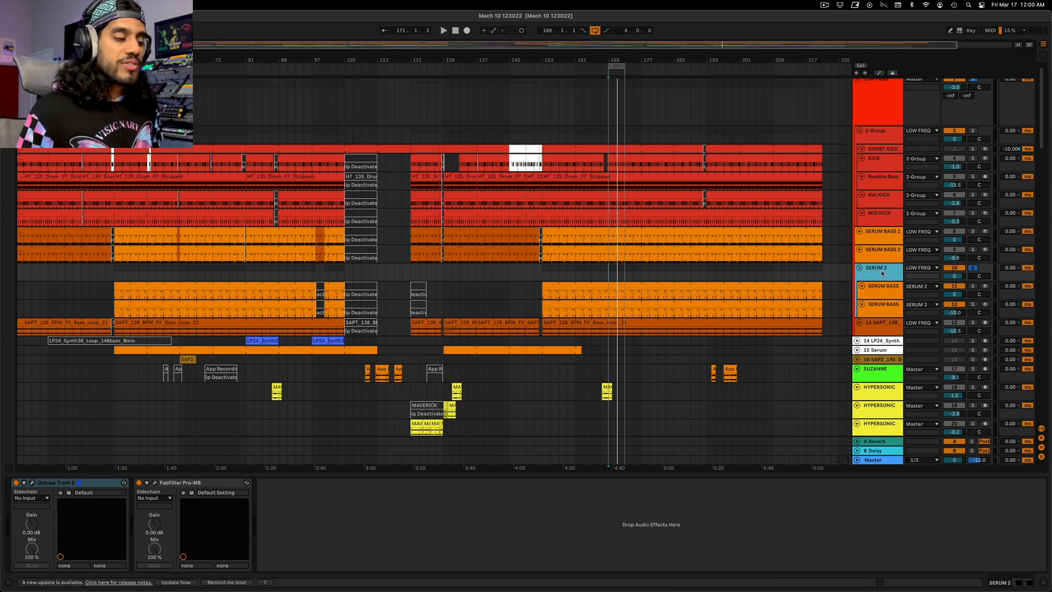
pyautogui.click(609, 274)
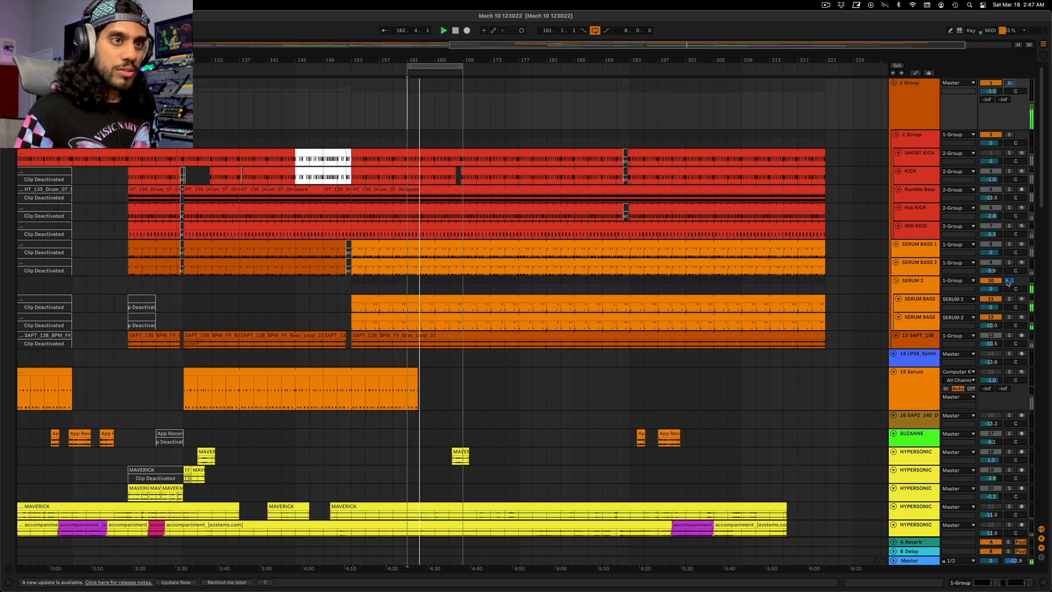
pyautogui.click(1008, 281)
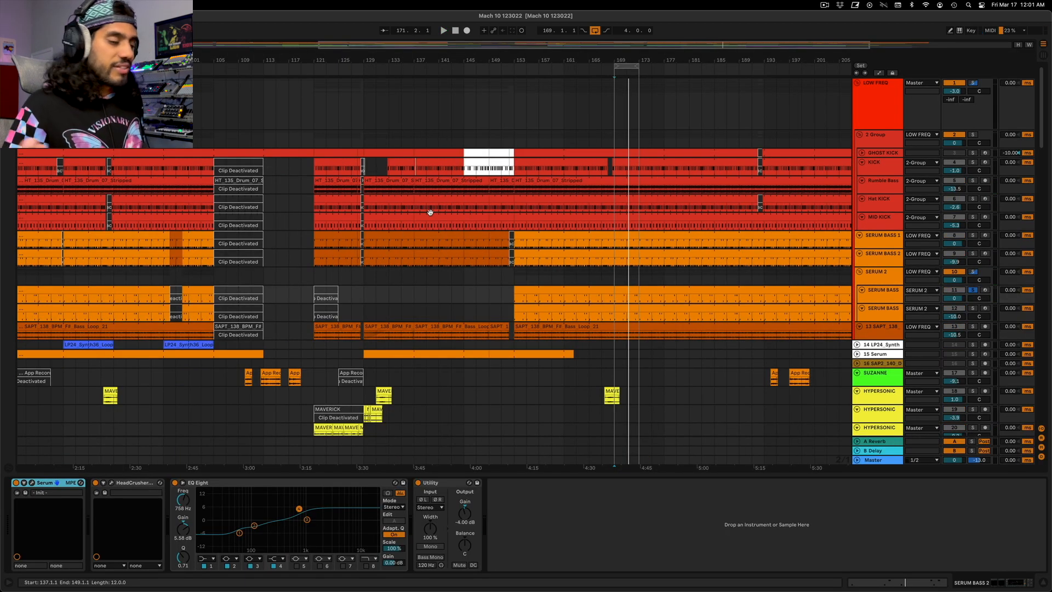
# Open Serum on the first SERUM BASS track in the SERUM 2 group and inspect its oscillators, ENV 1 and LFO 1 curve.
pyautogui.click(31, 482)
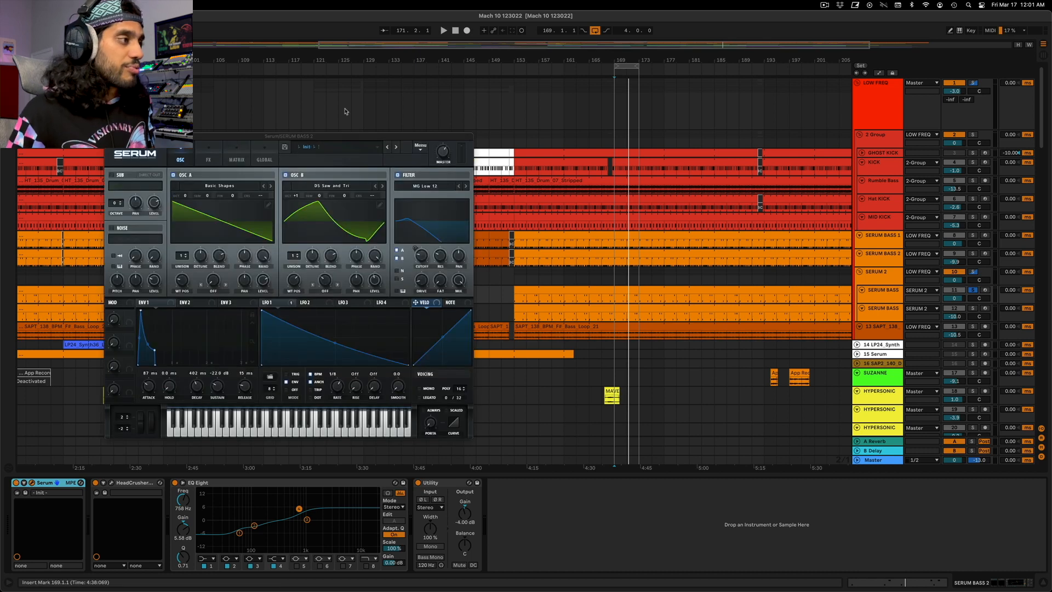
pyautogui.moveTo(353, 141); pyautogui.dragTo(432, 119)
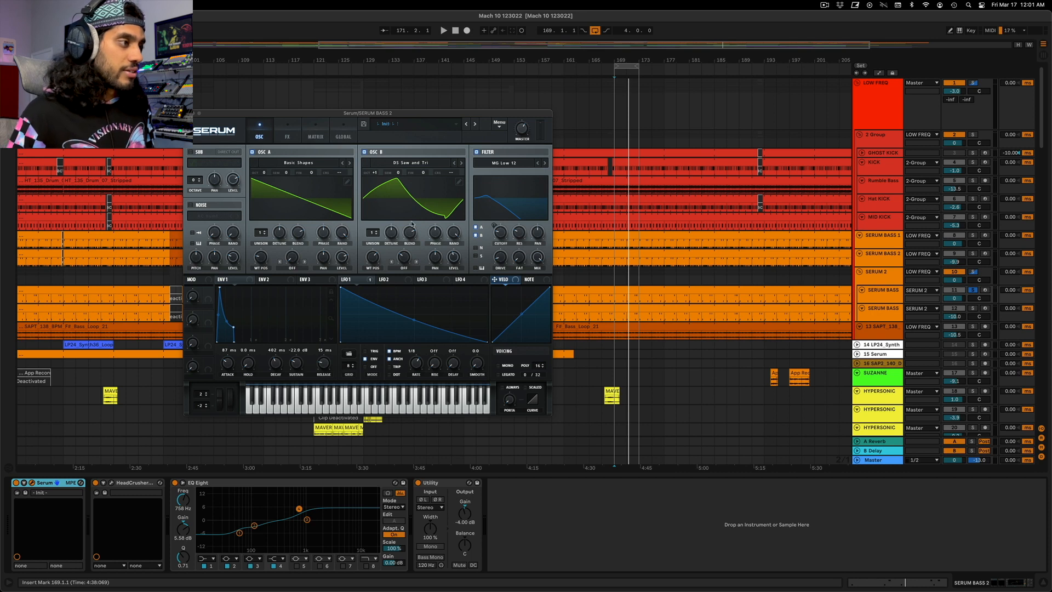
pyautogui.click(230, 285)
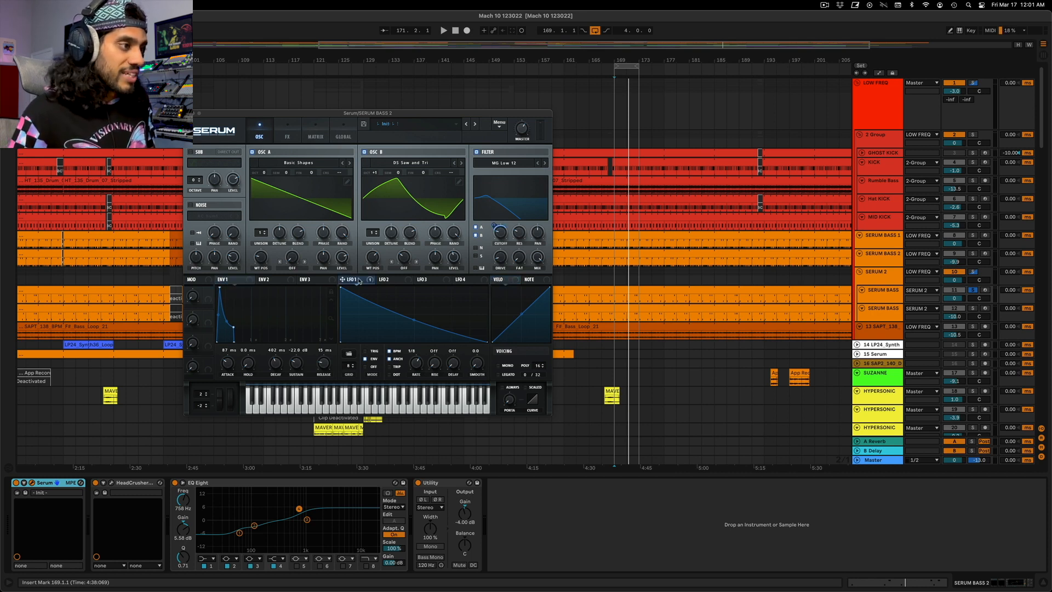
pyautogui.click(229, 283)
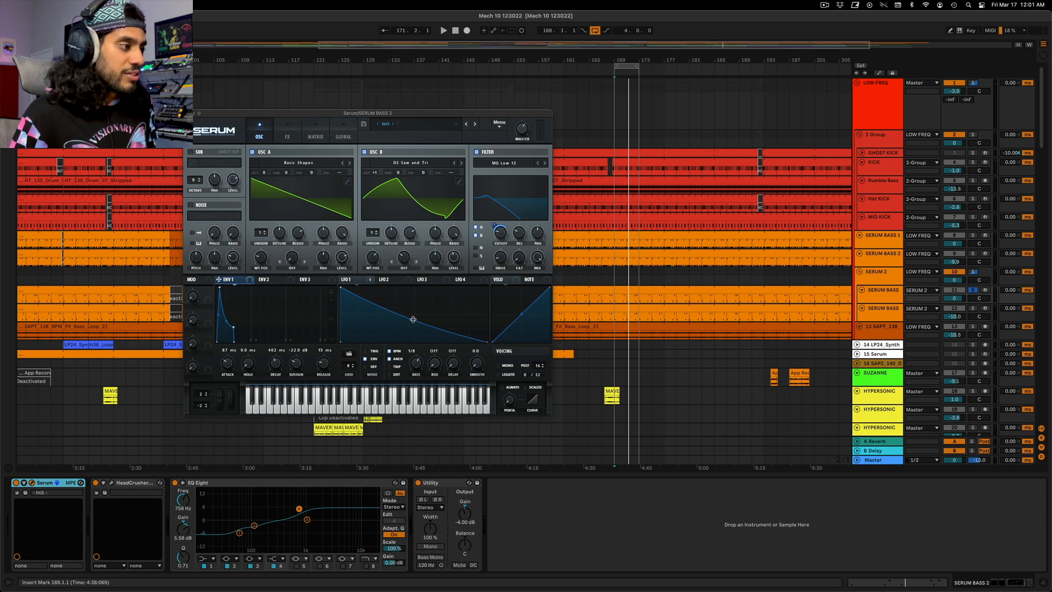
pyautogui.moveTo(413, 320); pyautogui.dragTo(413, 317)
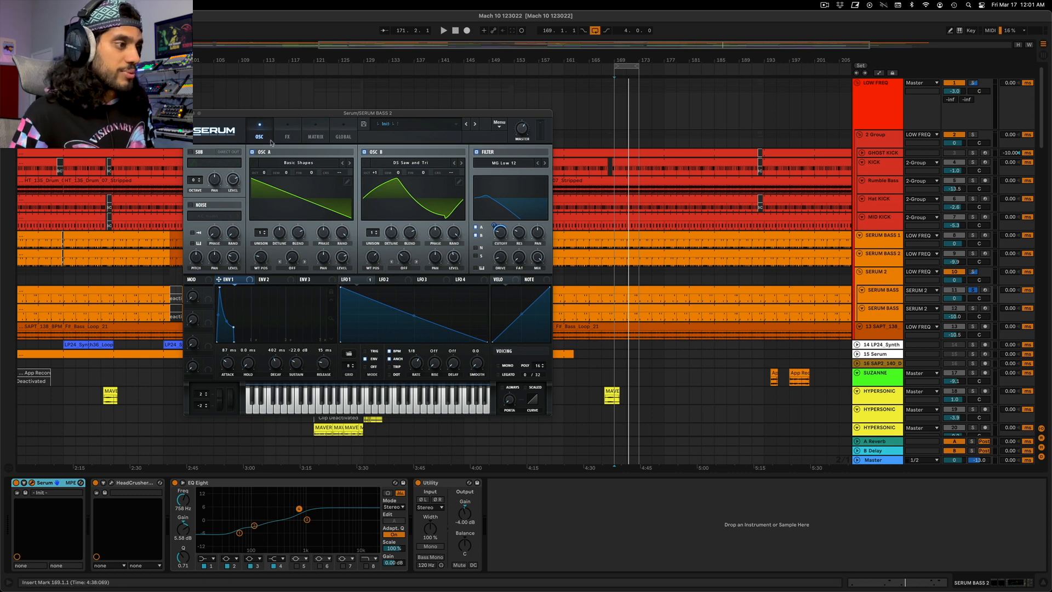
# Play the bass while checking LFO 1's modulation of the filter cutoff, close Serum and stop playback.
pyautogui.press('space')
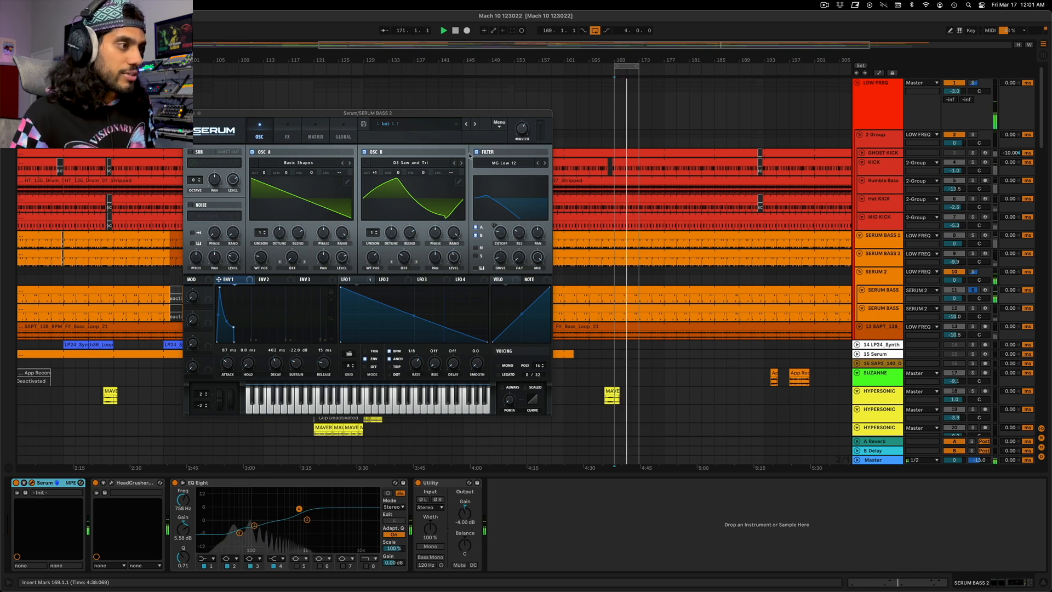
pyautogui.click(383, 279)
pyautogui.click(351, 280)
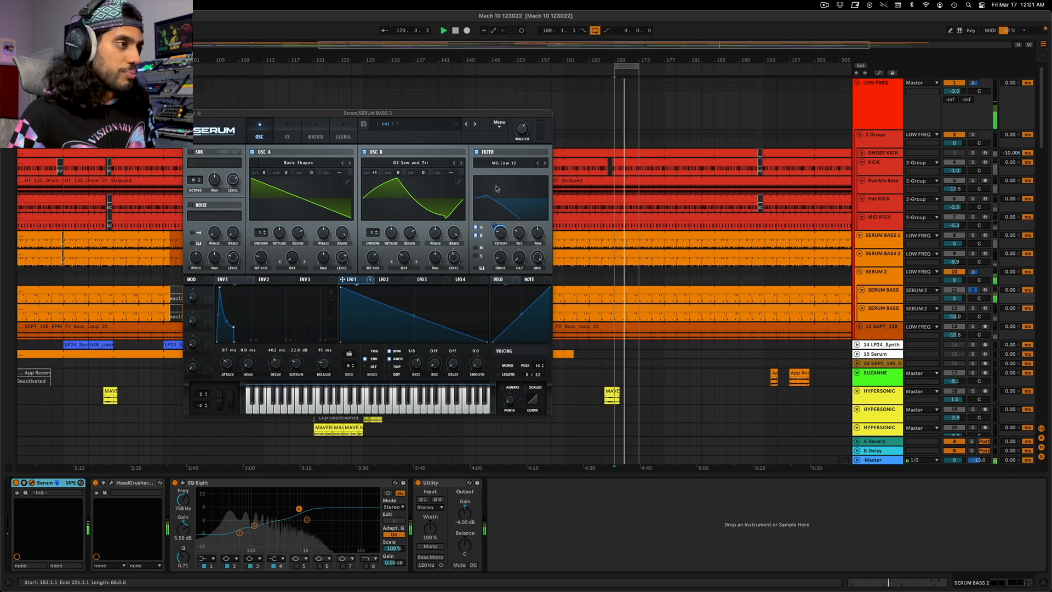
pyautogui.click(189, 113)
pyautogui.press('space')
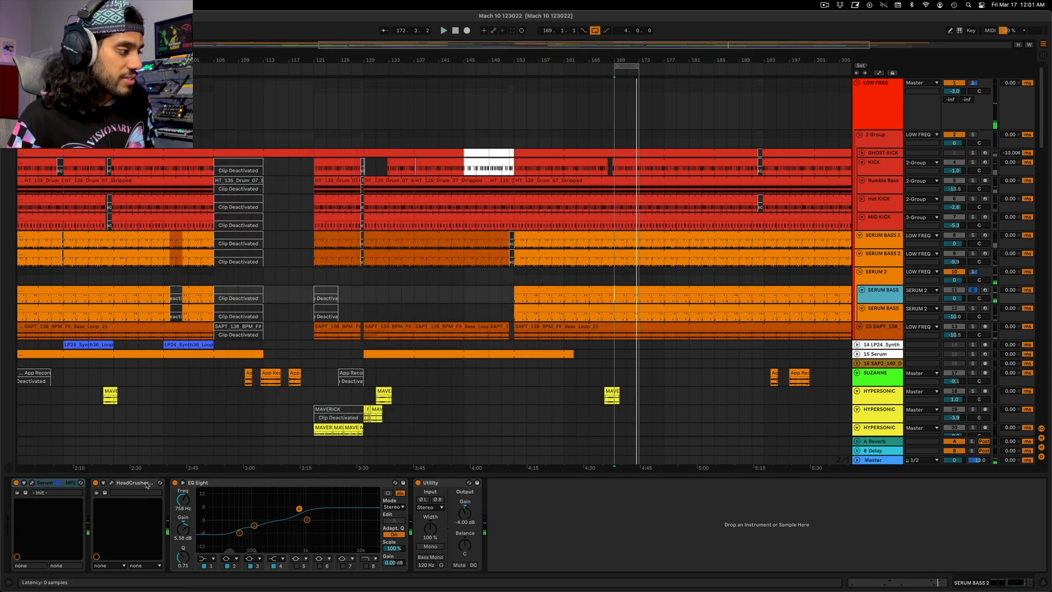
# Open HeadCrusher on the same SERUM BASS track and listen to the bass with its settings in view.
pyautogui.click(124, 483)
pyautogui.click(112, 483)
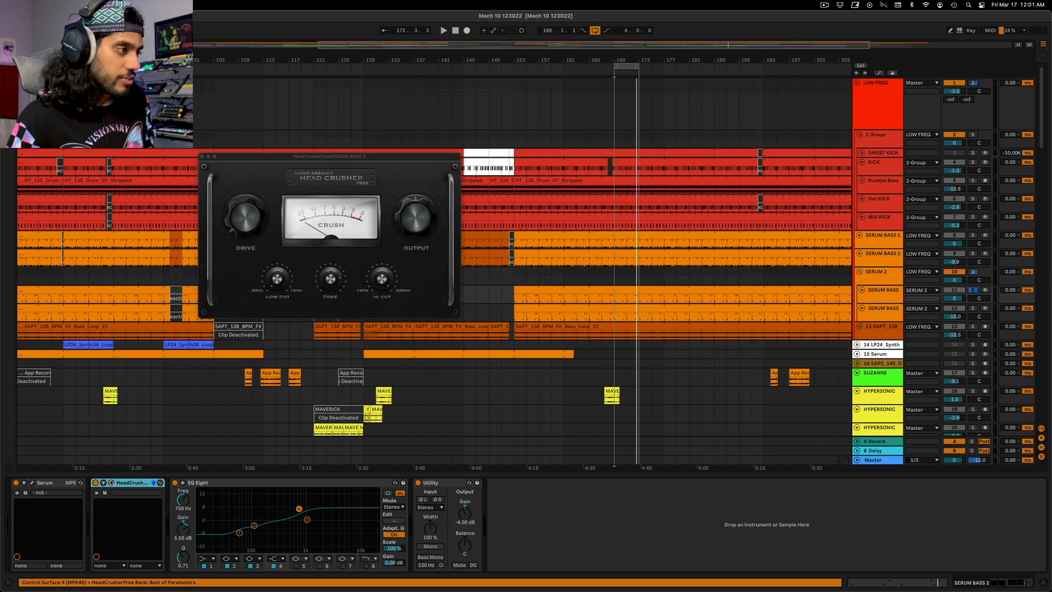
pyautogui.press('space')
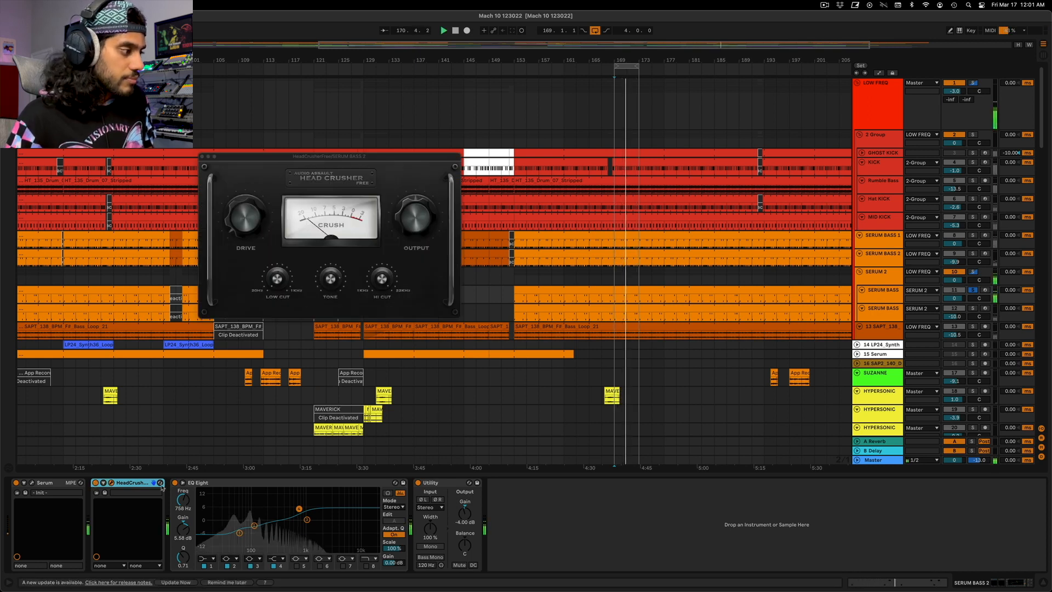
# Stop playback and inspect the EQ Eight's 57.4 Hz cut and 758 Hz boost bands.
pyautogui.click(239, 533)
pyautogui.press('space')
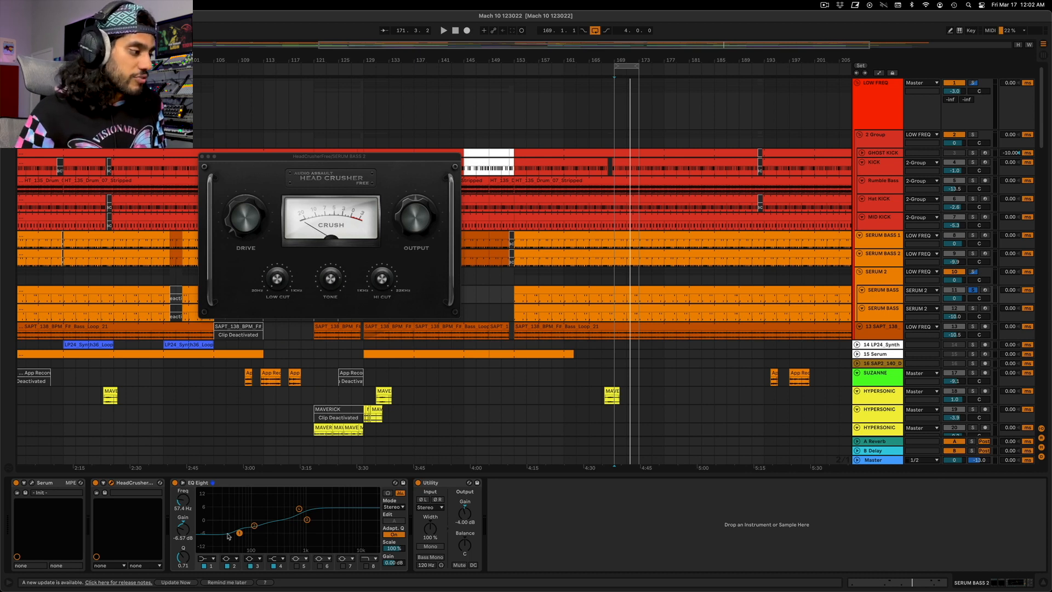
pyautogui.click(299, 509)
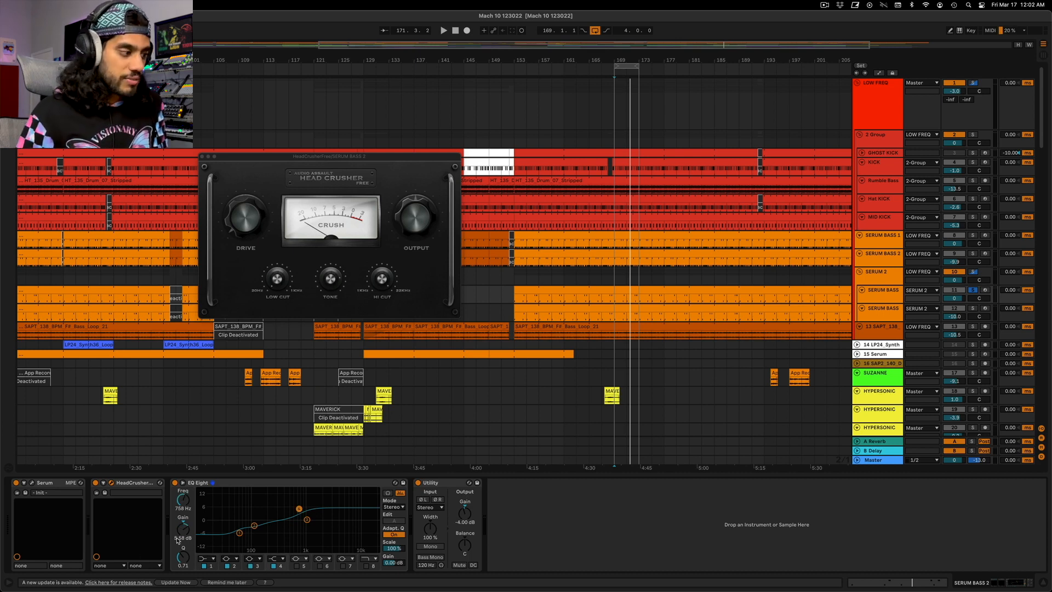
# Solo and play the second SERUM BASS track in the SERUM 2 group and inspect its Serum patch.
pyautogui.click(899, 313)
pyautogui.click(973, 308)
pyautogui.press('space')
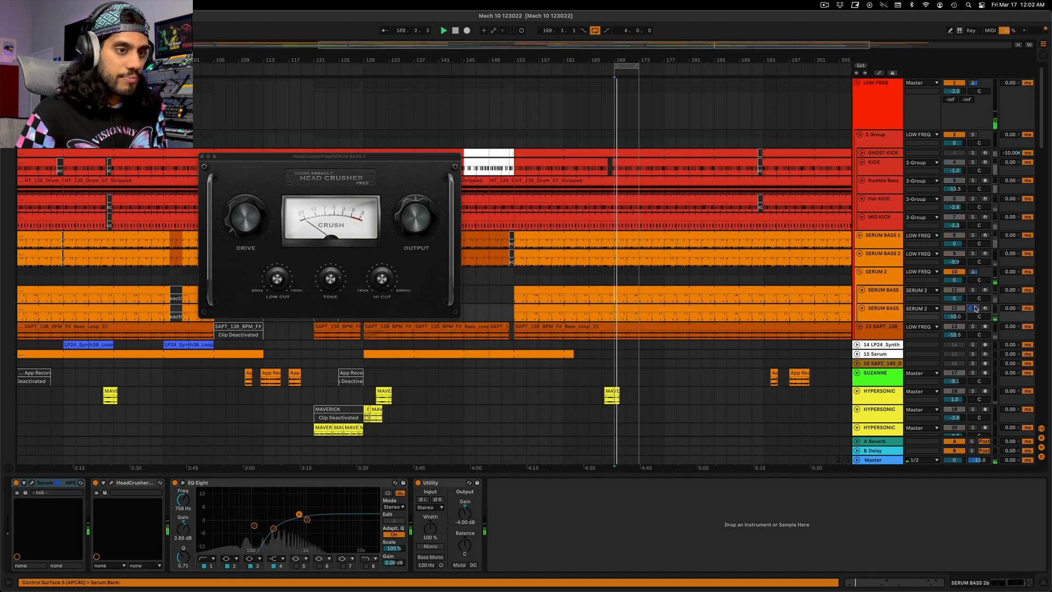
pyautogui.click(32, 482)
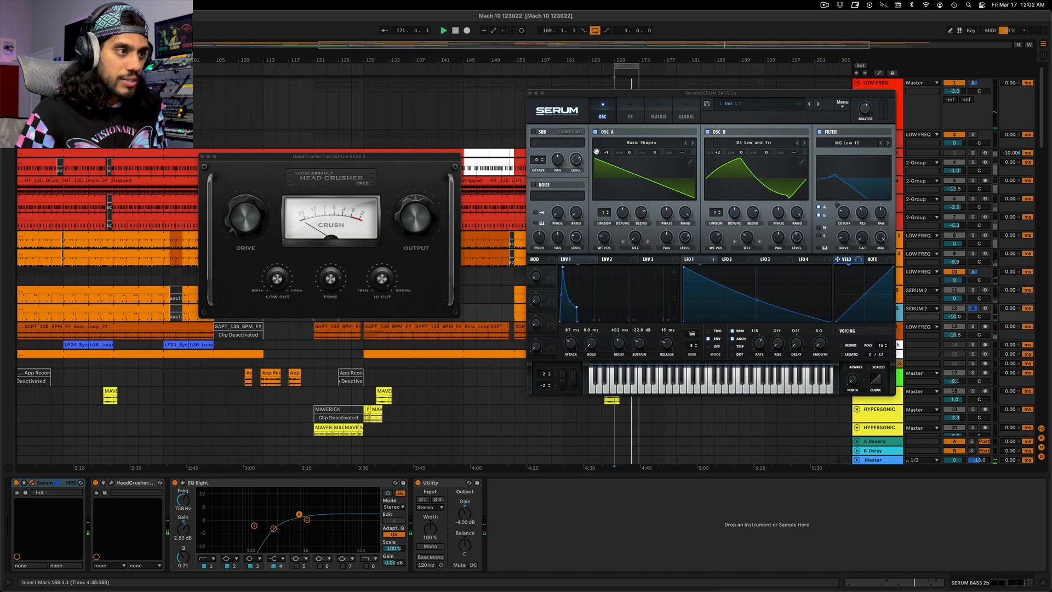
pyautogui.click(530, 94)
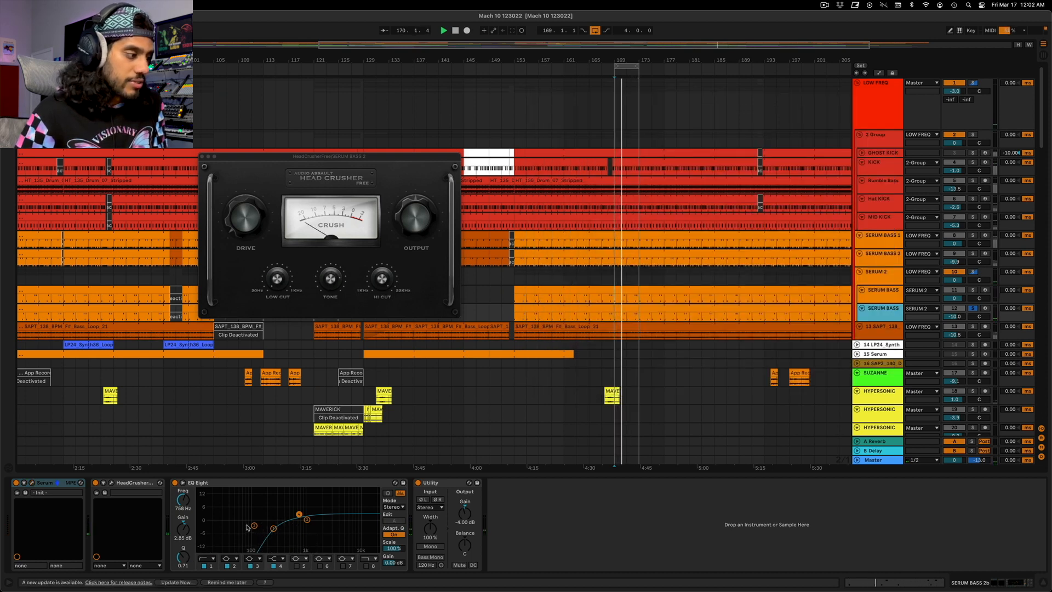
# Inspect the low-end bands of the EQ Eight on the second SERUM BASS track.
pyautogui.click(273, 528)
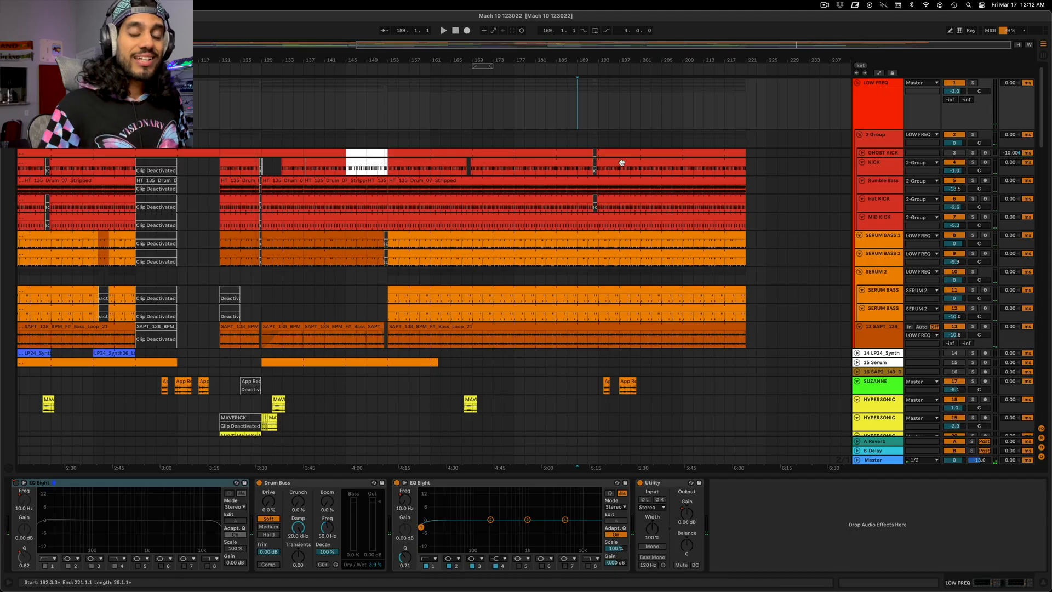
# Solo the Rumble Bass track and place the playback start at bar 170.
pyautogui.click(887, 186)
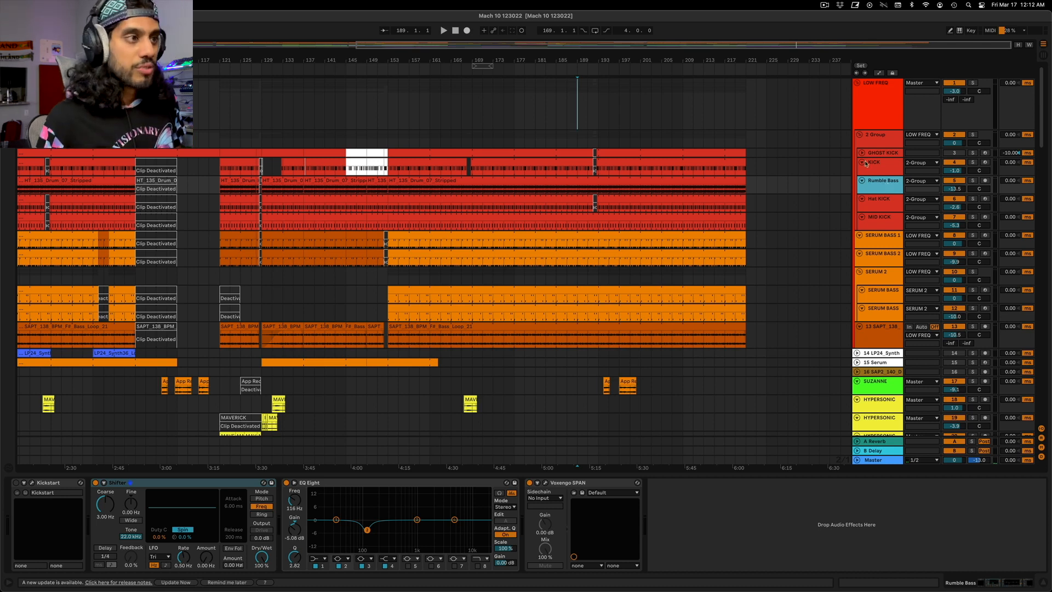
pyautogui.moveTo(669, 43); pyautogui.dragTo(669, 44)
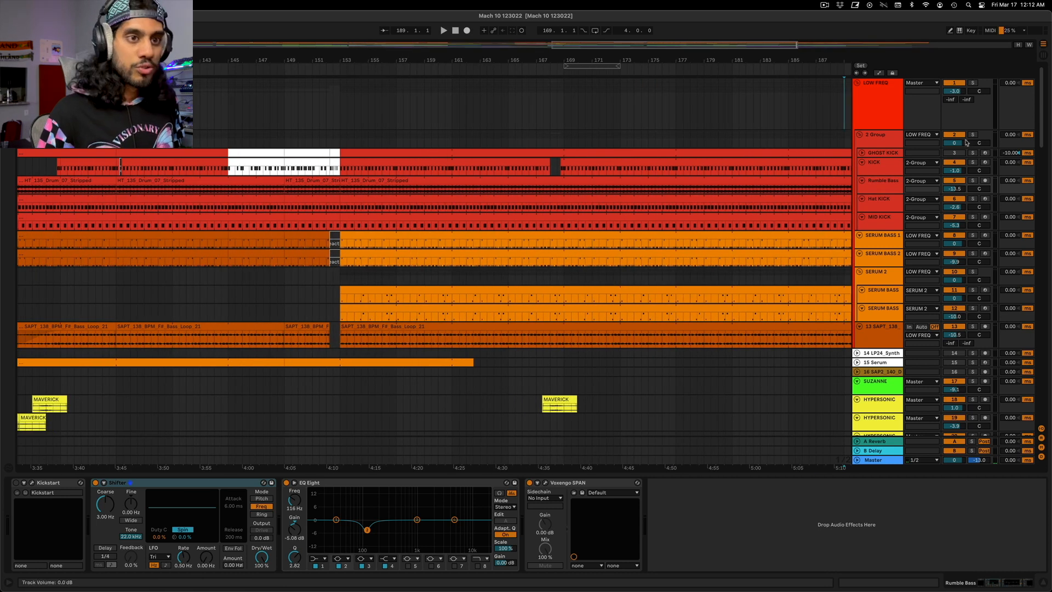
pyautogui.click(973, 180)
pyautogui.click(575, 190)
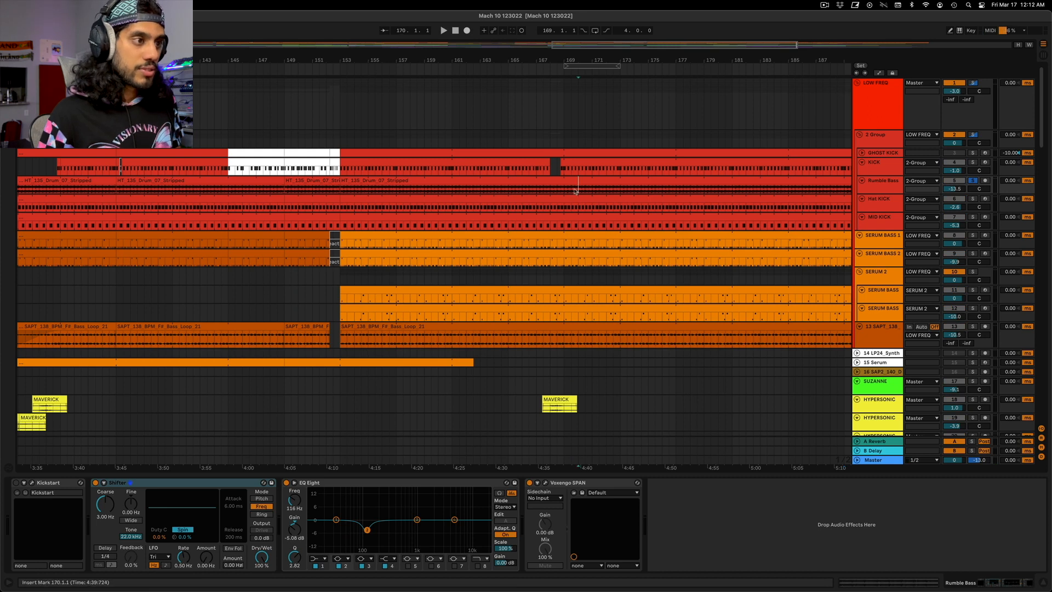
# Open the Rumble Bass track's HT_135_Drum_07_Stripped clip and examine its gain envelope across the whole loop during playback.
pyautogui.doubleClick(566, 190)
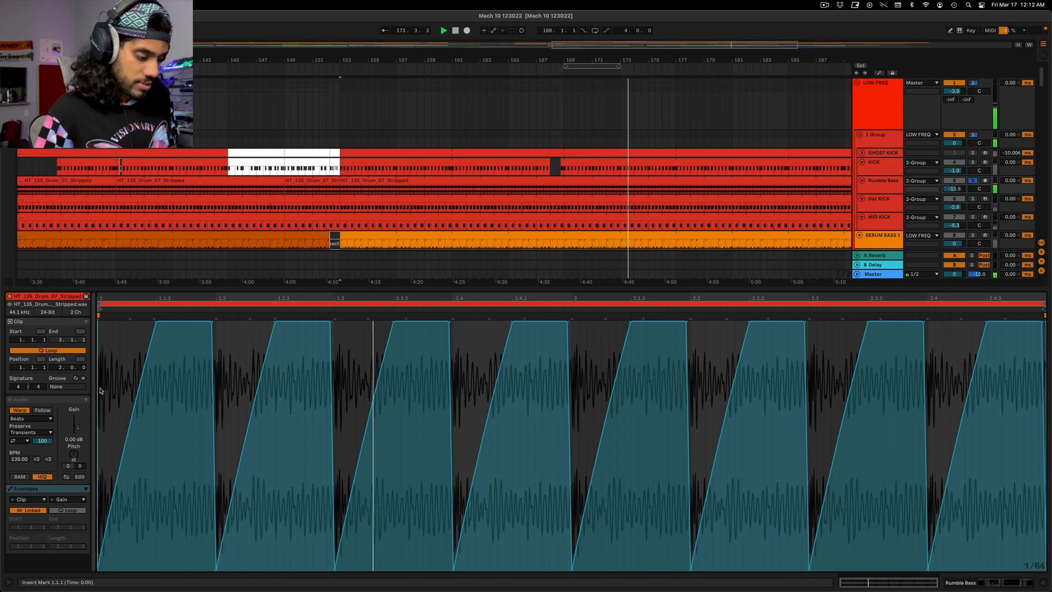
pyautogui.press('super+a')
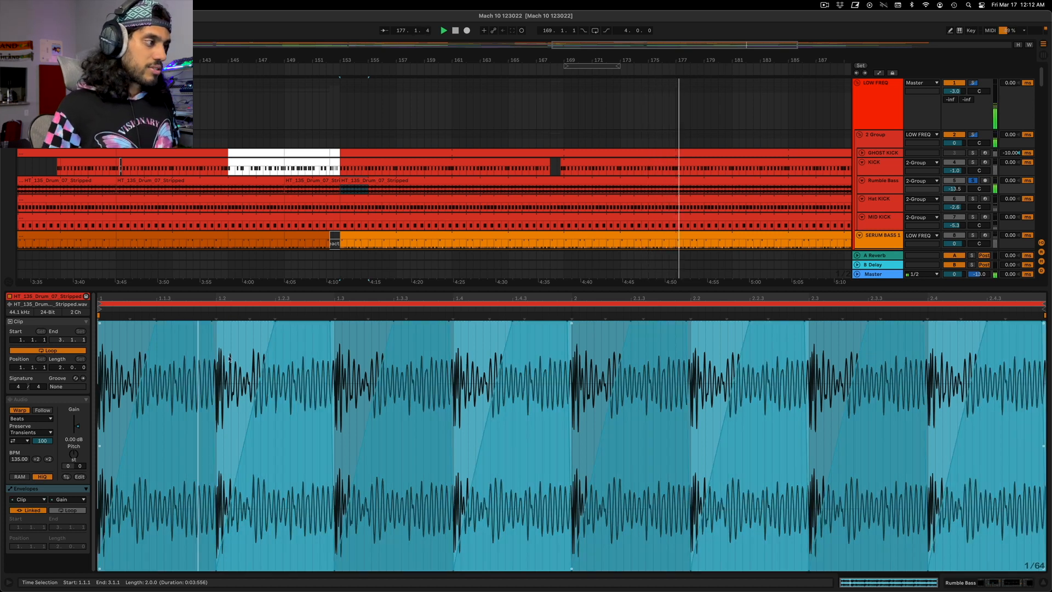
pyautogui.click(214, 378)
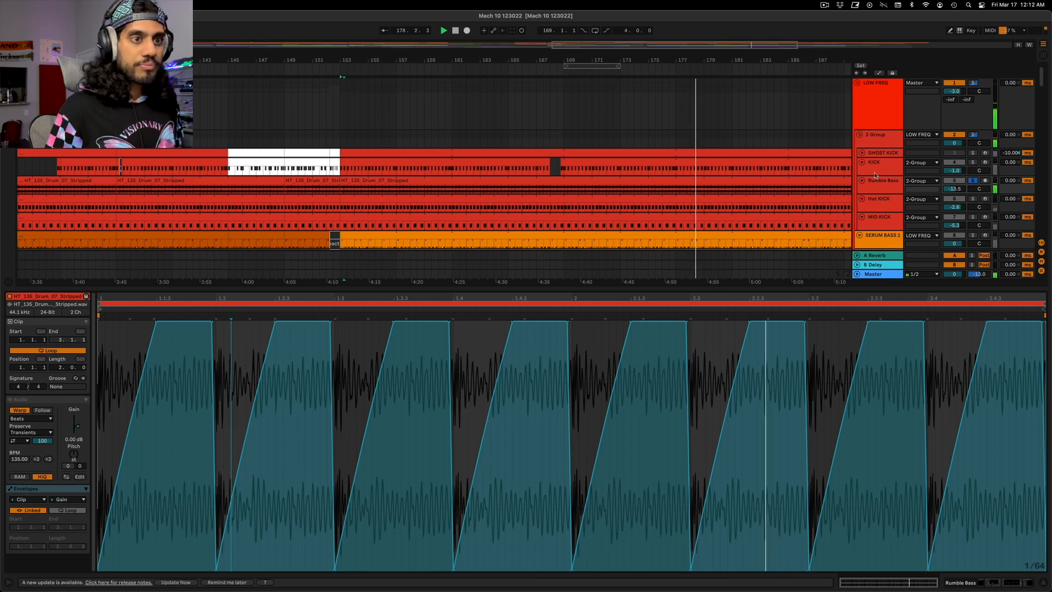
# Show the Rumble Bass device chain and inspect its Shifter and the EQ Eight's 116 Hz cut.
pyautogui.click(878, 172)
pyautogui.click(877, 185)
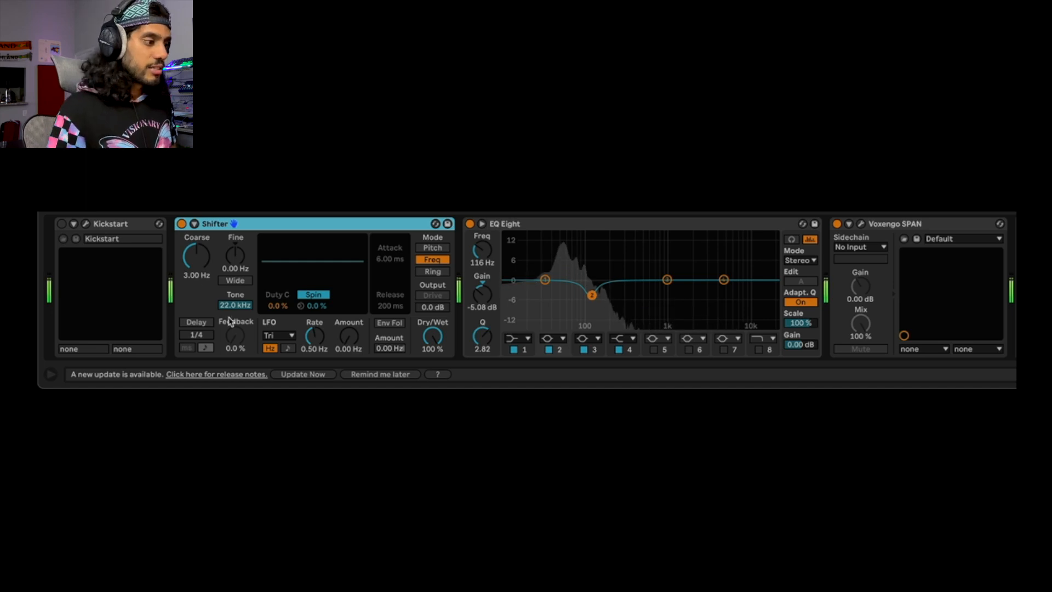
pyautogui.click(591, 295)
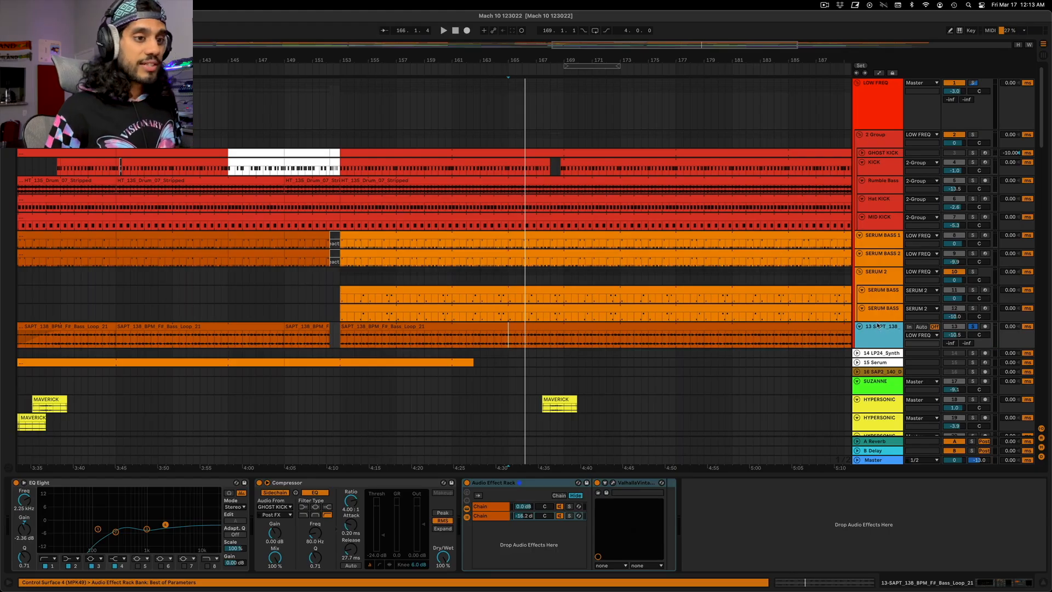
# Select four bars of the soloed SAPT_138 bass loop from bar 165 and play them.
pyautogui.moveTo(530, 340); pyautogui.dragTo(565, 344)
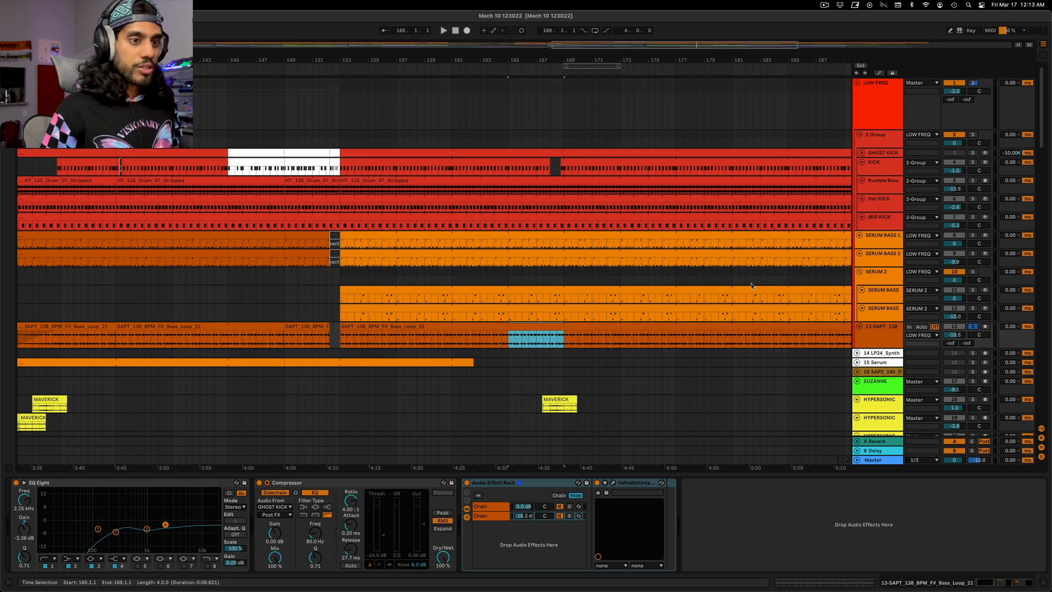
pyautogui.press('space')
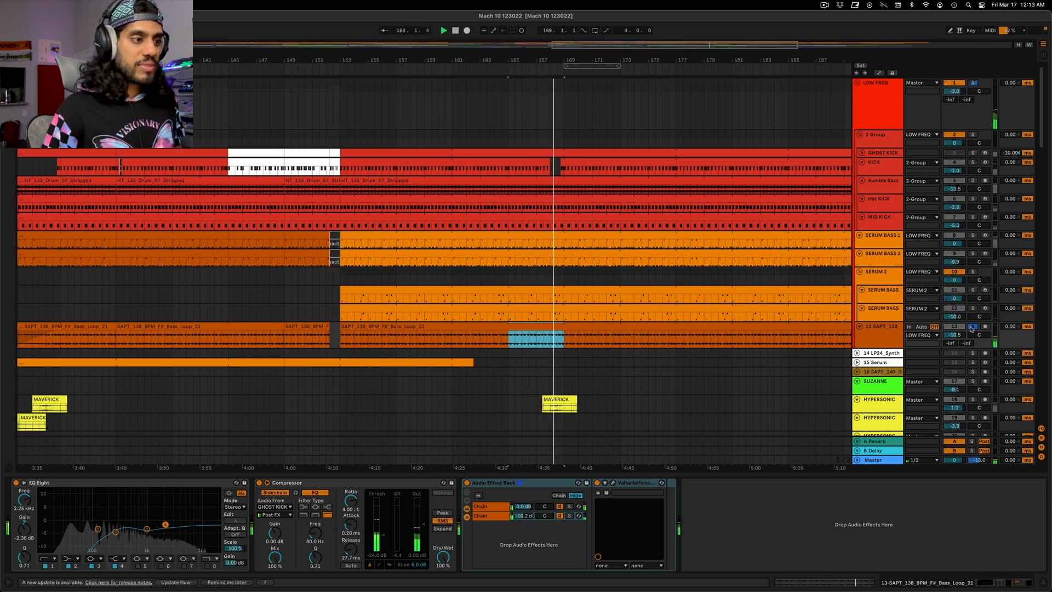
# Move the solo from the SAPT_138 loop to the LOW FREQ group, and compare the mix with the loop muted and unmuted.
pyautogui.click(973, 327)
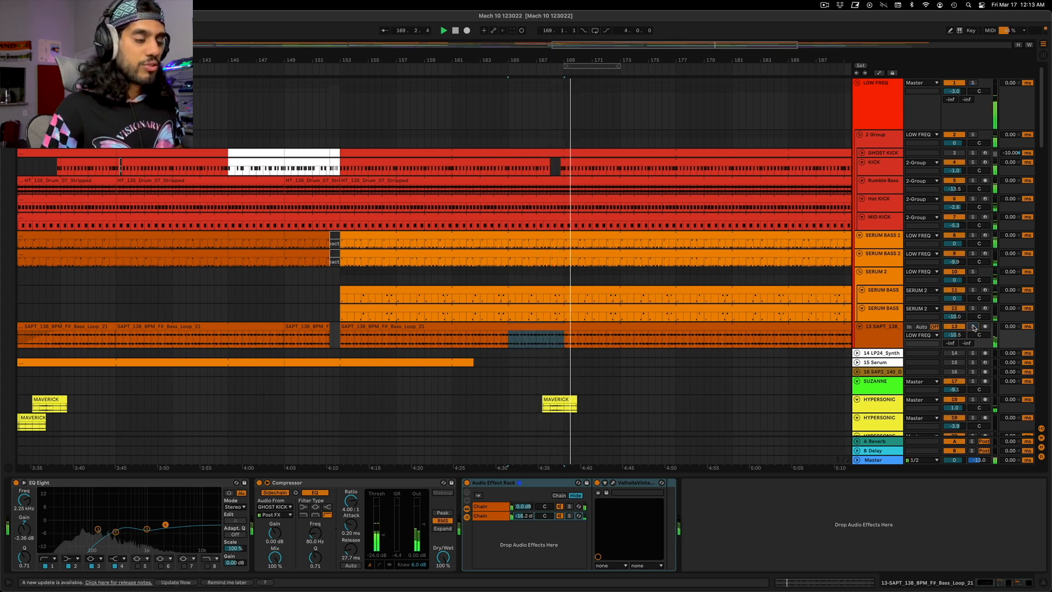
pyautogui.click(973, 83)
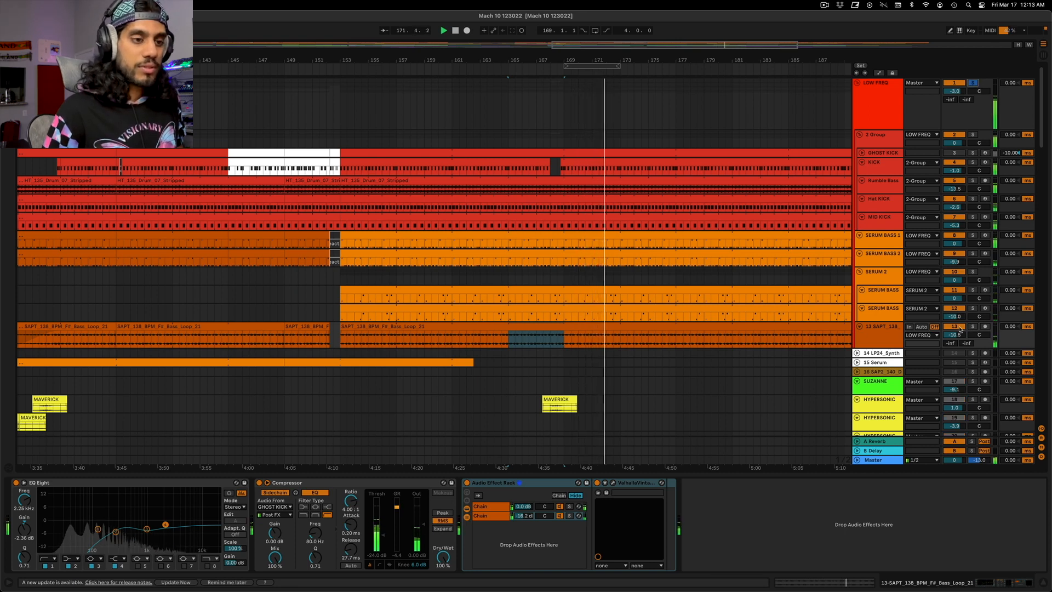
pyautogui.click(960, 328)
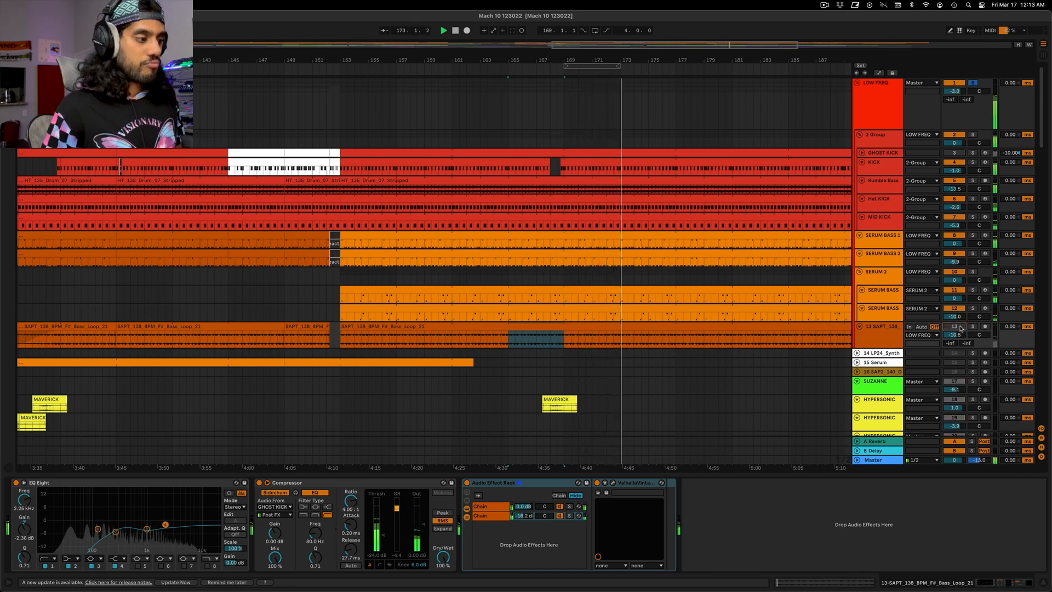
pyautogui.click(959, 328)
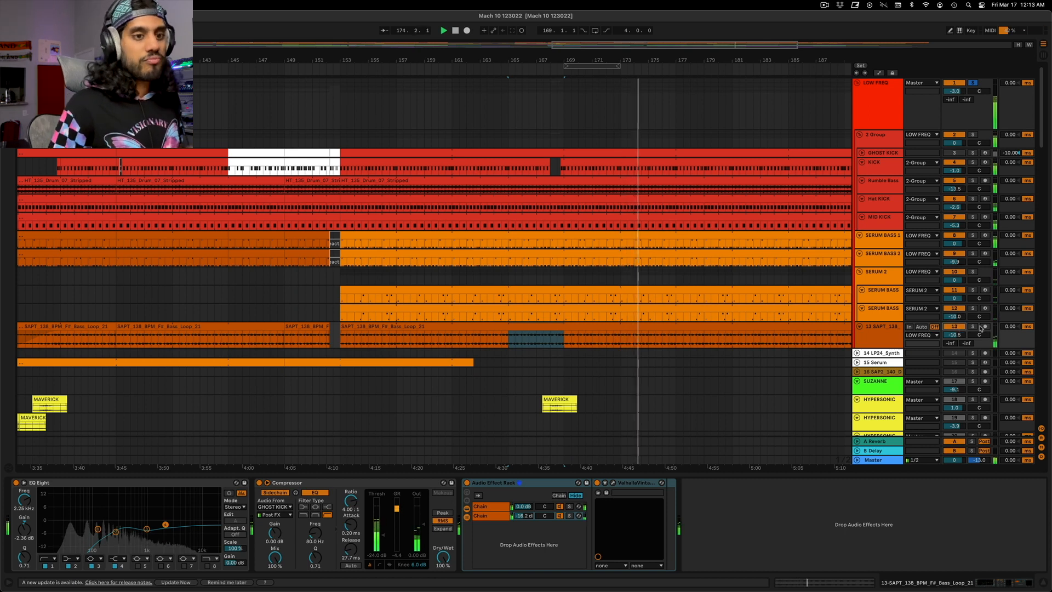